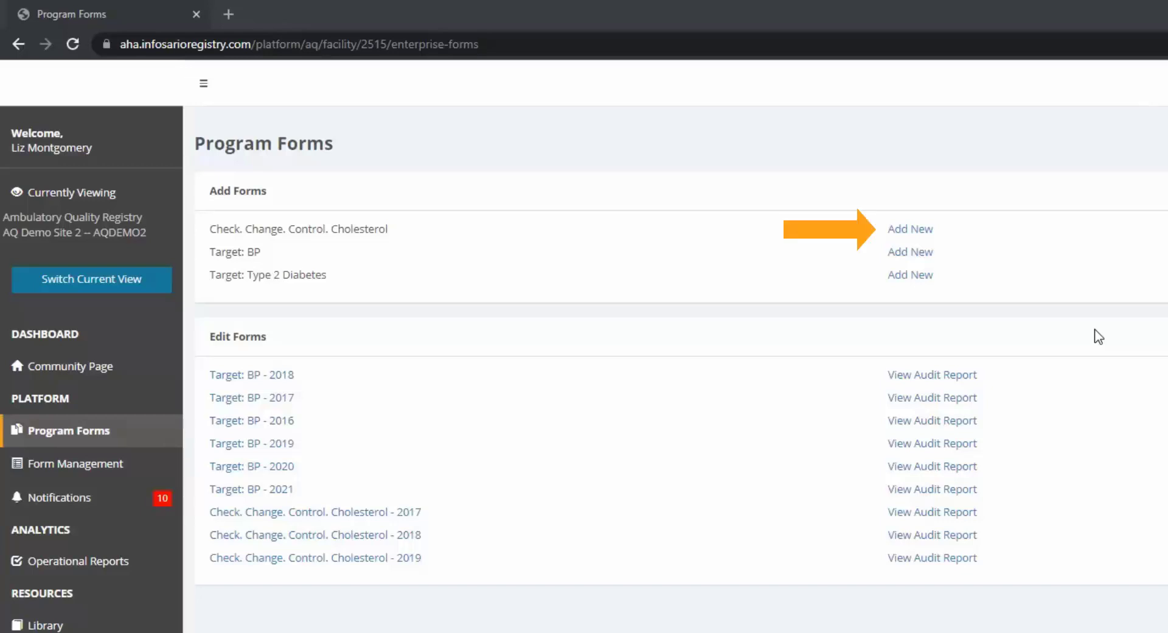
Add a new Check. Change. Control. Cholesterol form and submit 2021 as its Reporting Year
left_click(923, 230)
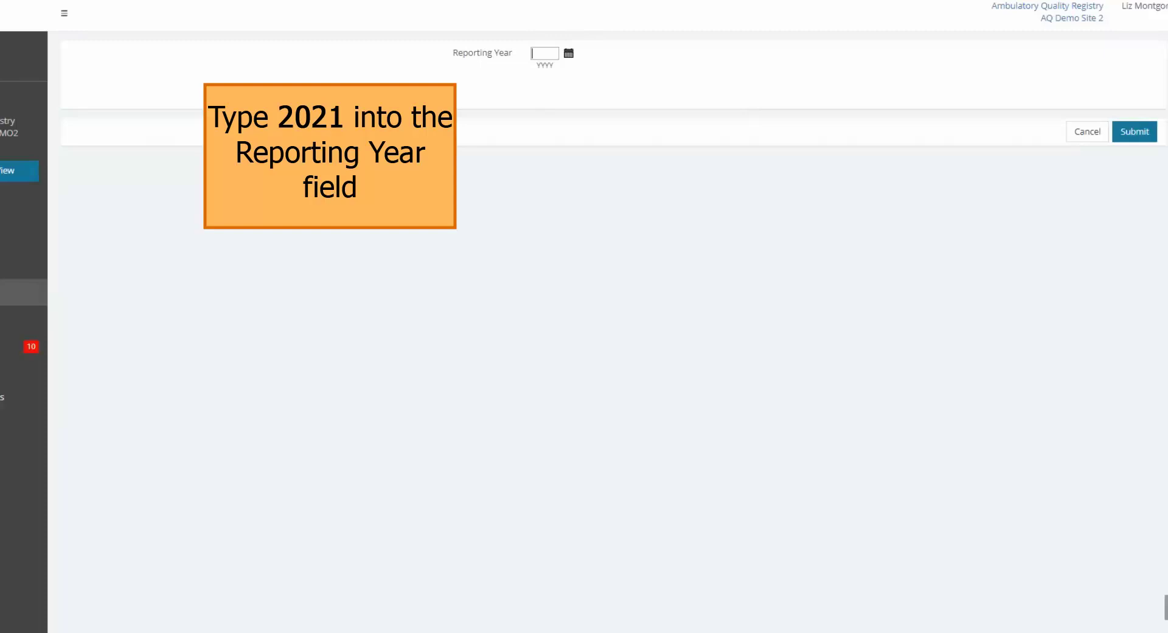
type("2021")
left_click(1144, 135)
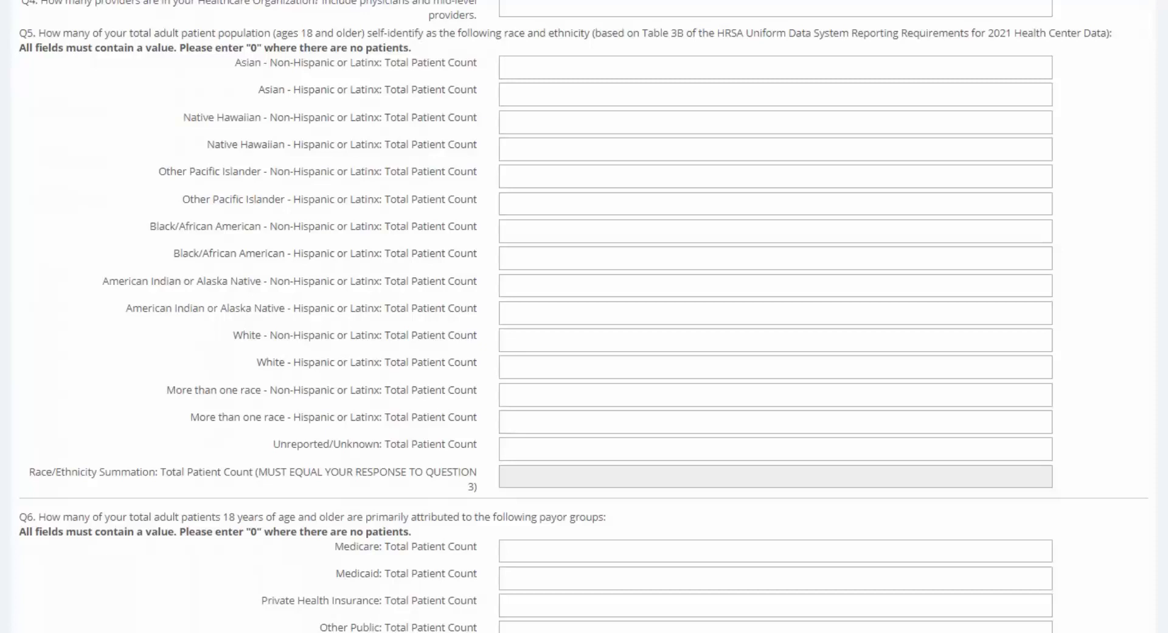
scroll(584, 316, "down", 8)
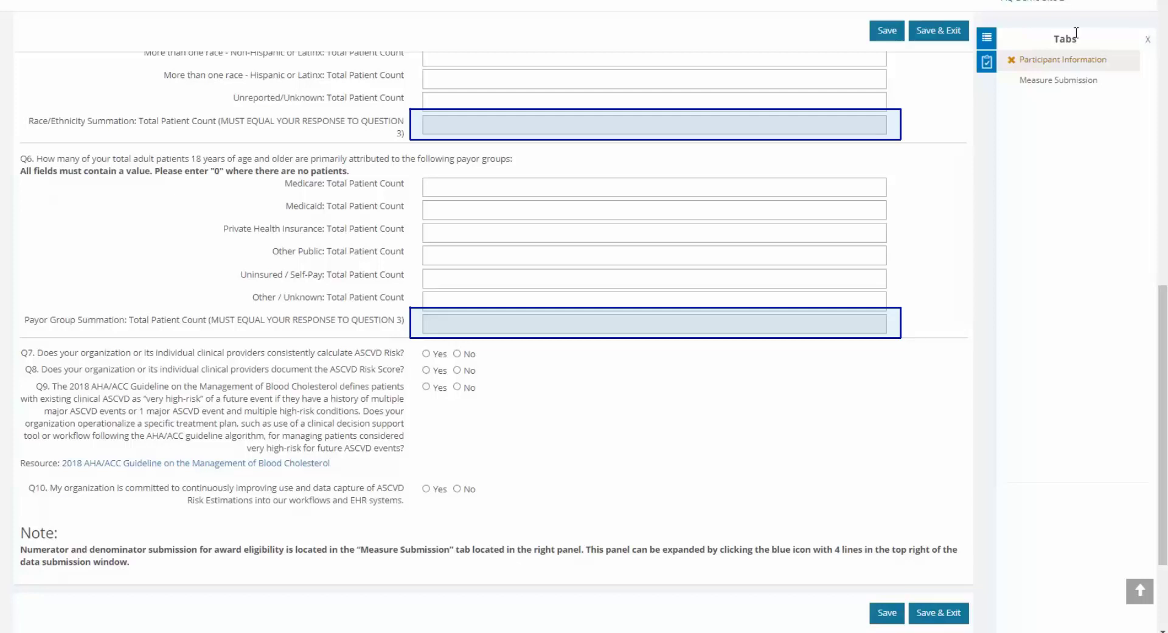
Show the Measure Submission section with the MIPS Measure #438 statin questions Q11 and Q12
left_click(1060, 81)
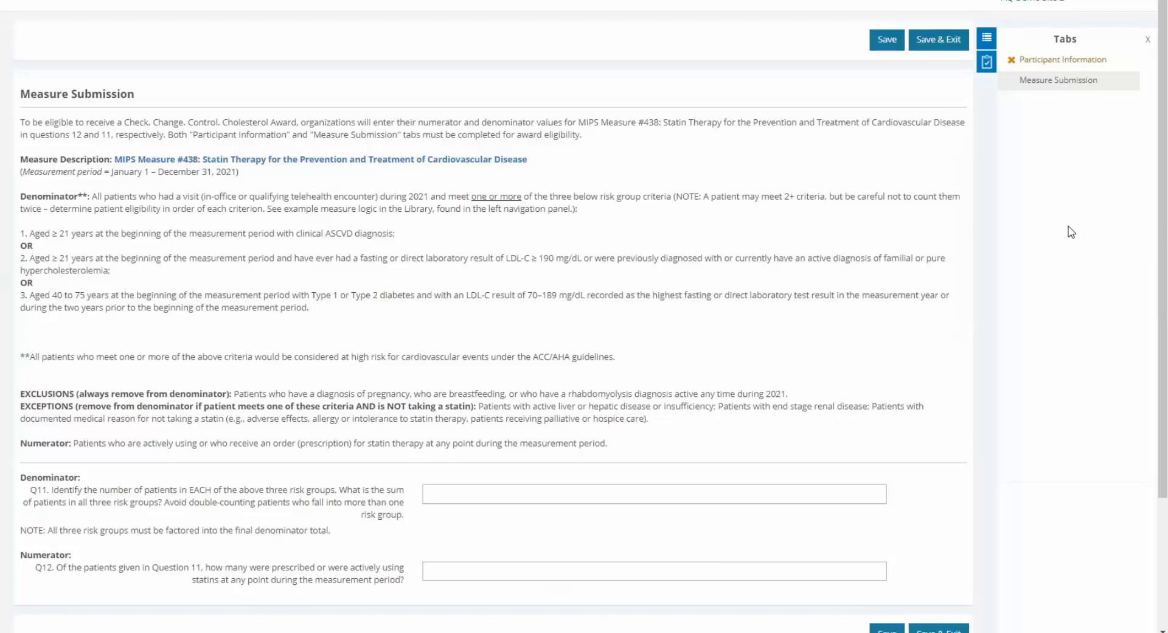
Go back to Participant Information, where questions Q1 through Q5 are still blank
left_click(1075, 62)
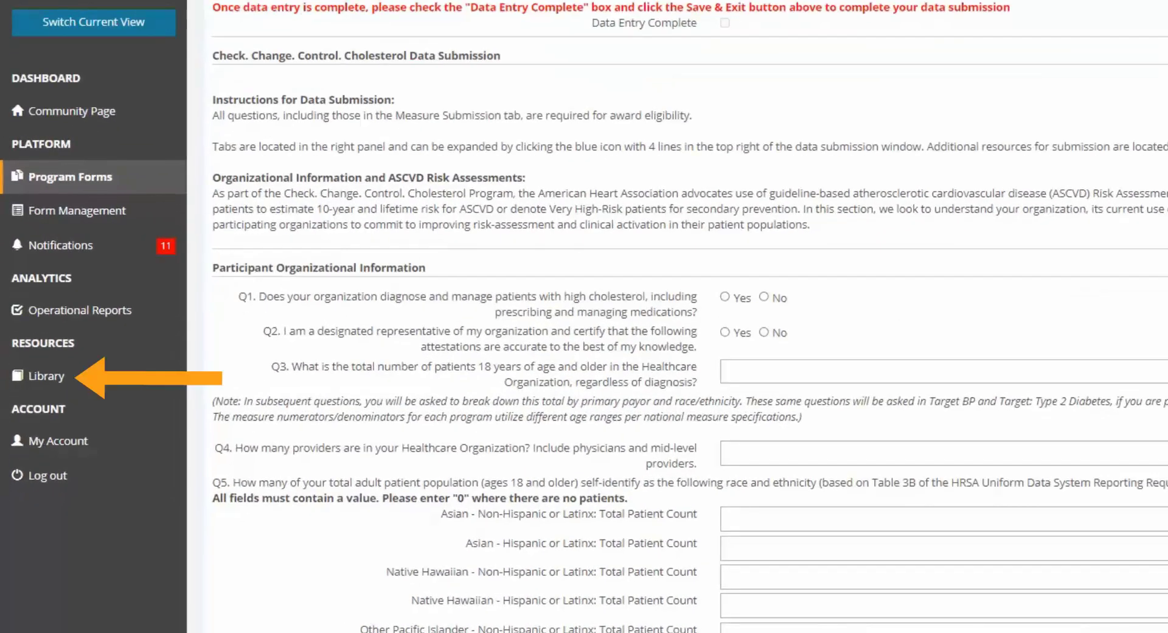
Open the Library in a new tab and download the CCC Cholesterol Data Collection Worksheet PDF
right_click(104, 378)
left_click(93, 462)
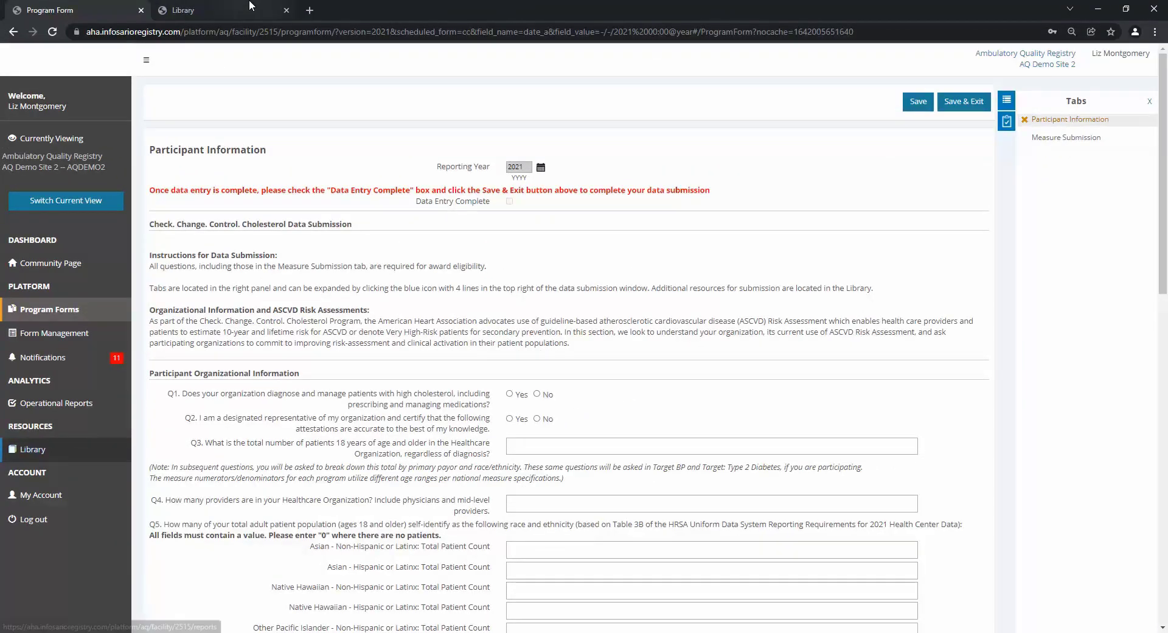
left_click(201, 10)
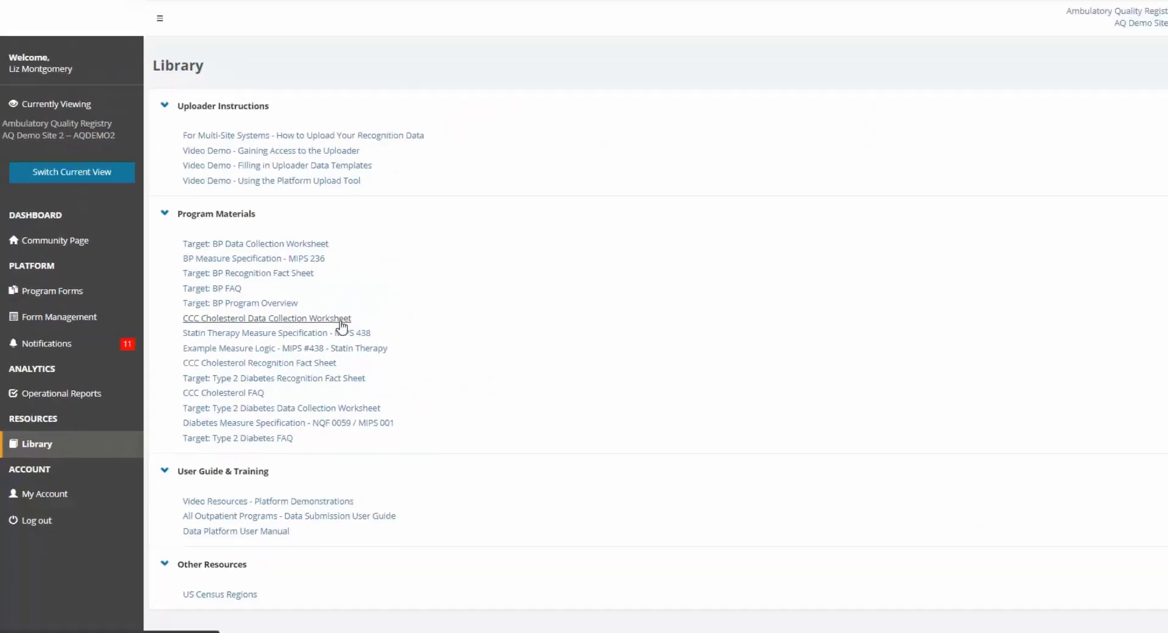
left_click(340, 323)
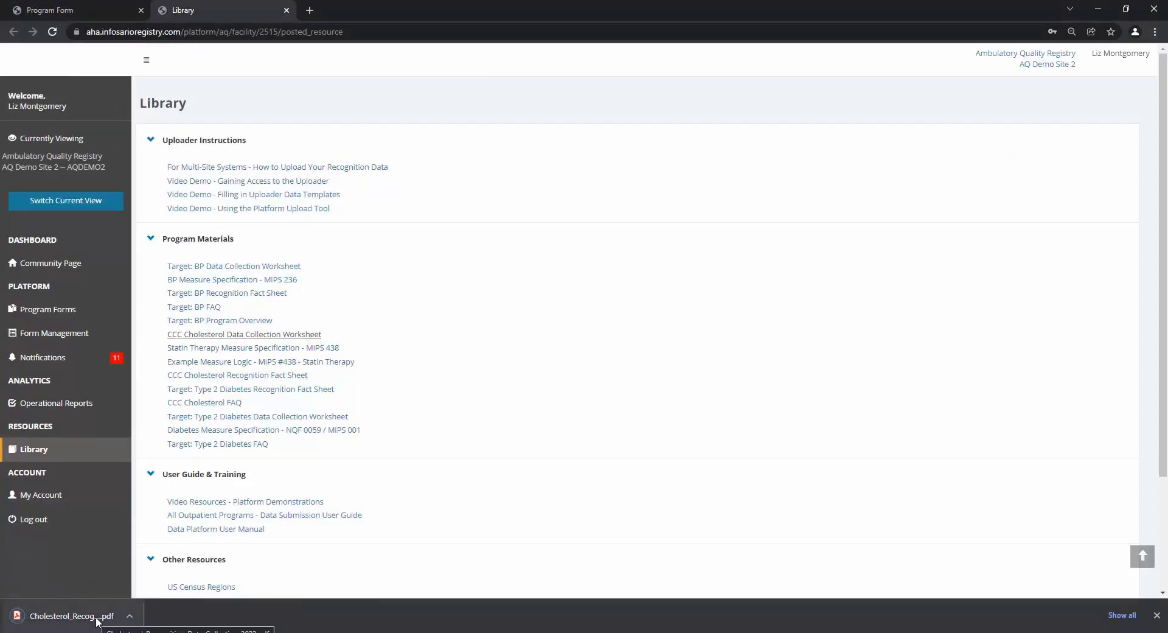
left_click(97, 620)
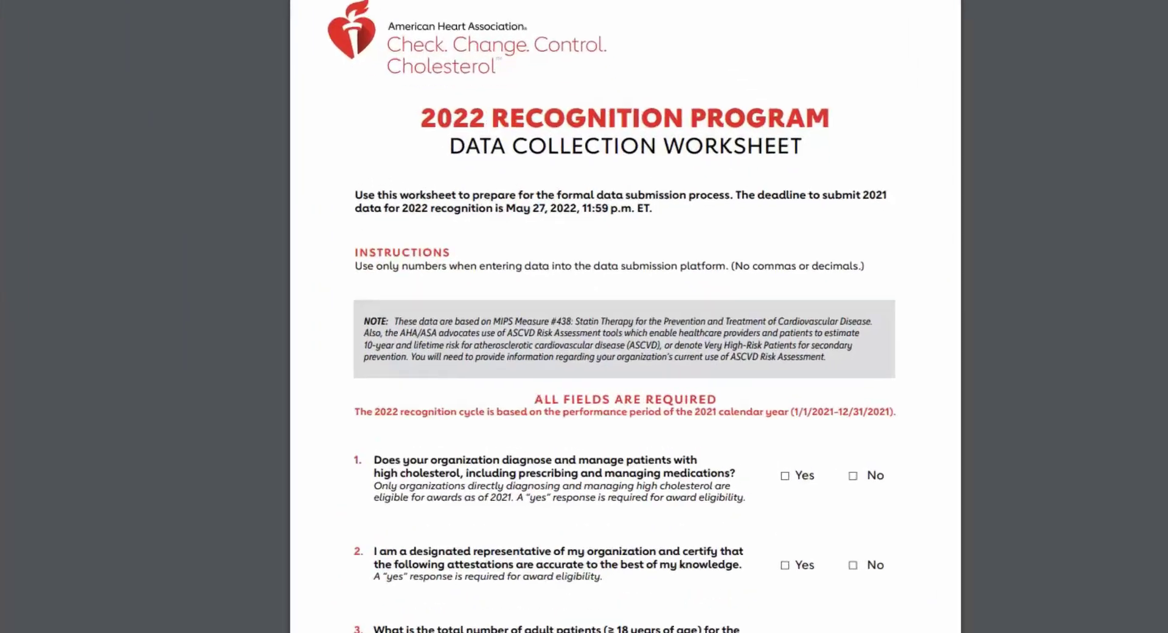
scroll(662, 365, "down", 3)
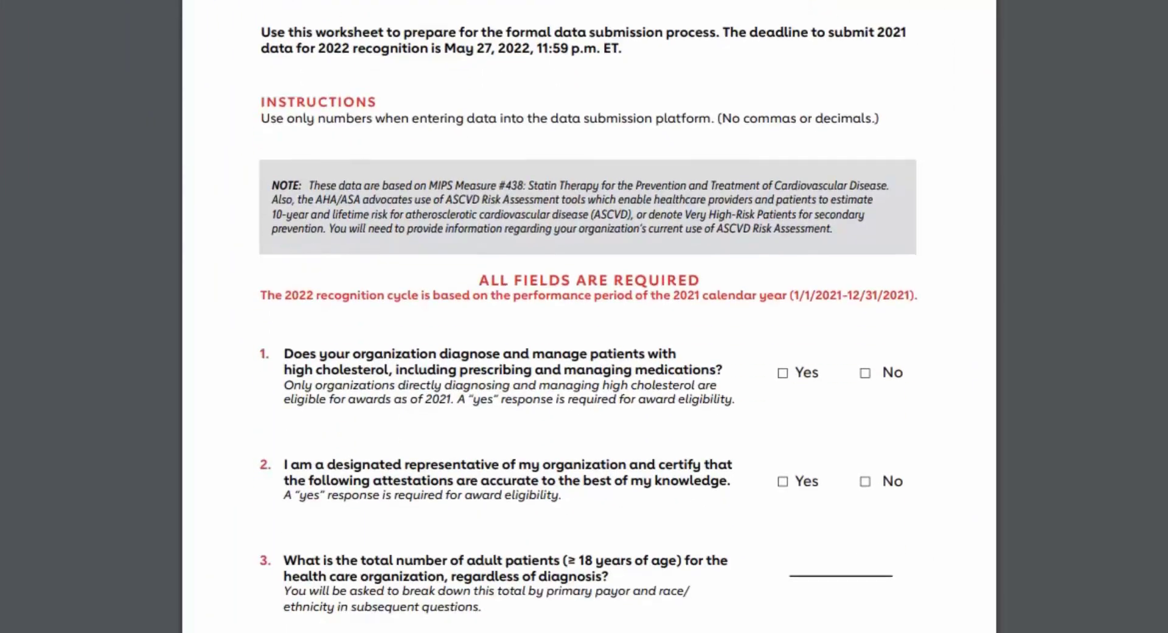
scroll(589, 316, "down", 5)
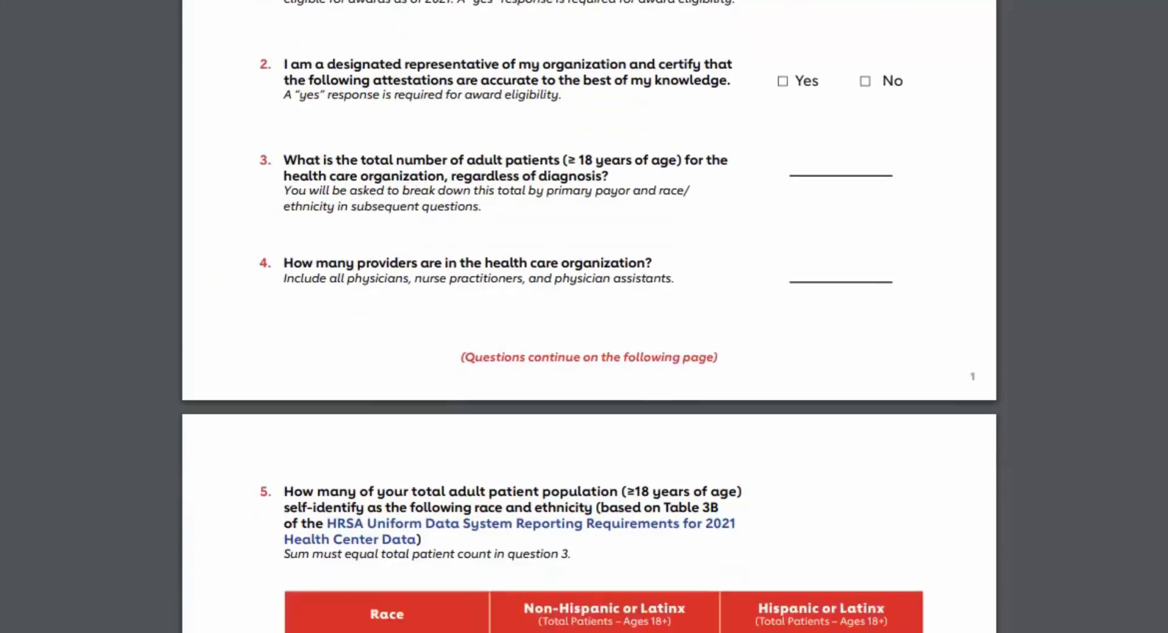
scroll(588, 316, "down", 8)
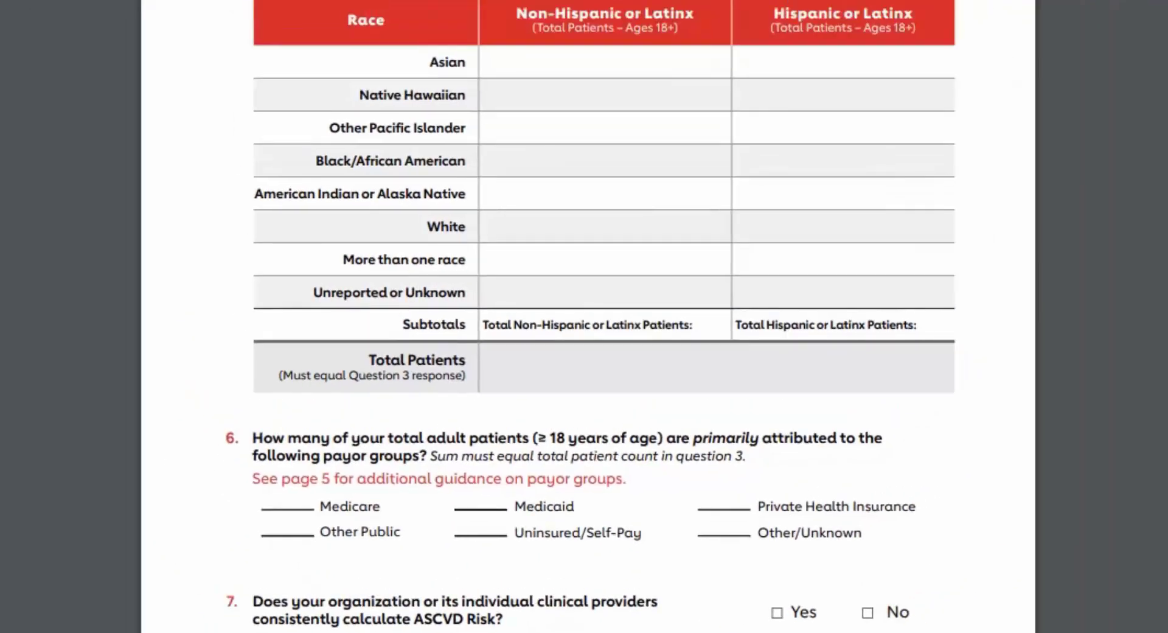
scroll(588, 316, "down", 4)
scroll(588, 316, "up", 6)
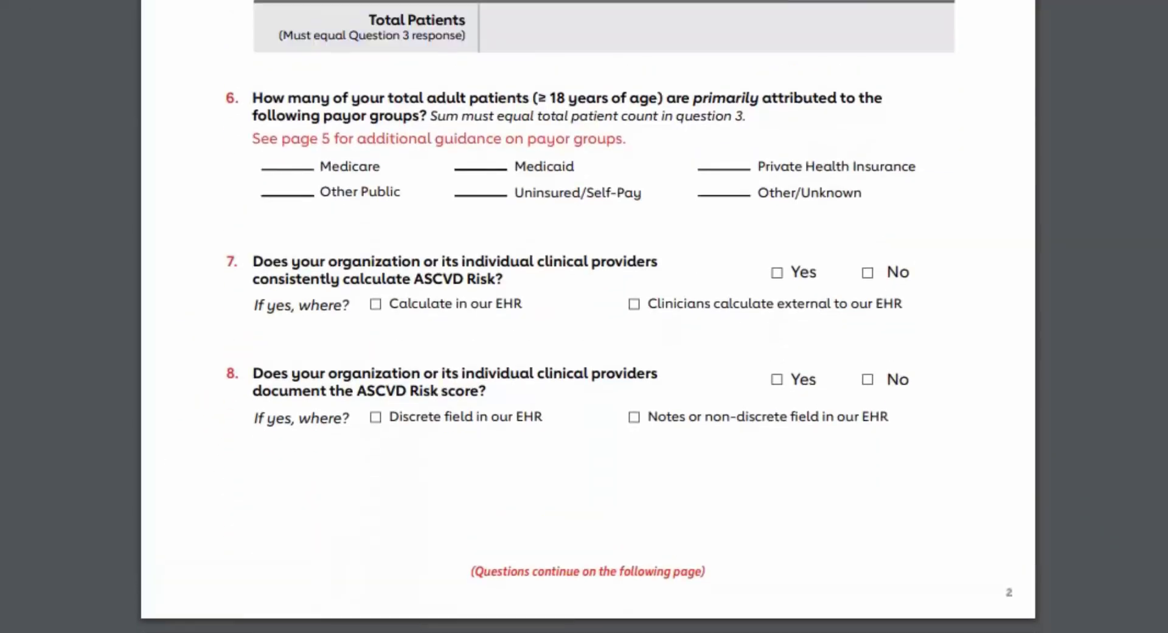
scroll(588, 317, "up", 10)
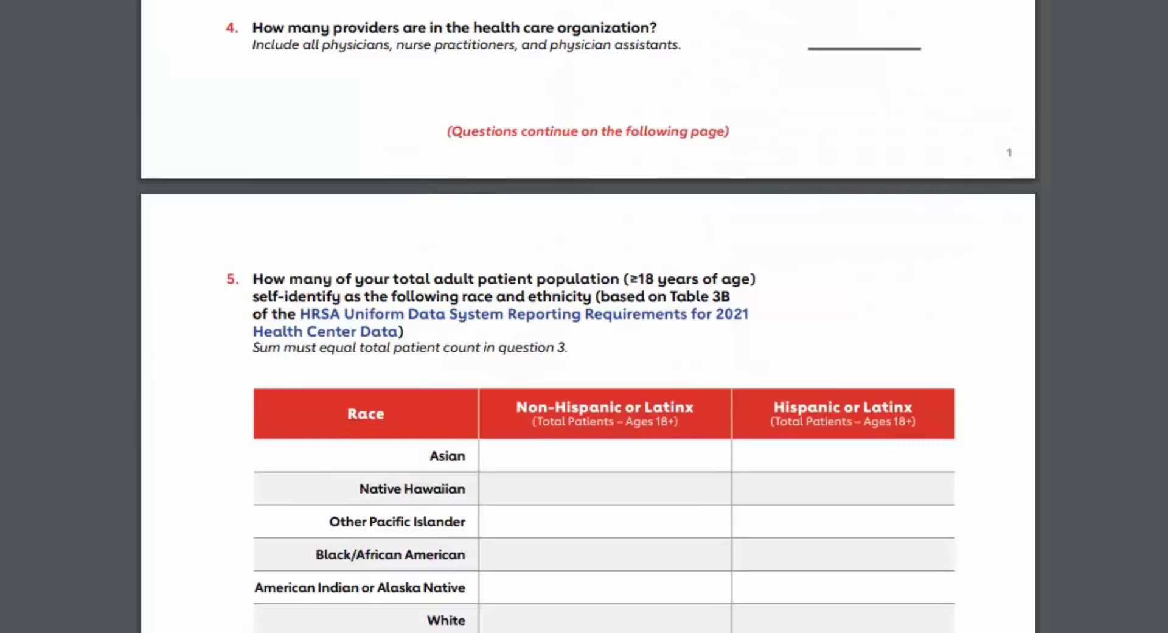
scroll(588, 317, "up", 8)
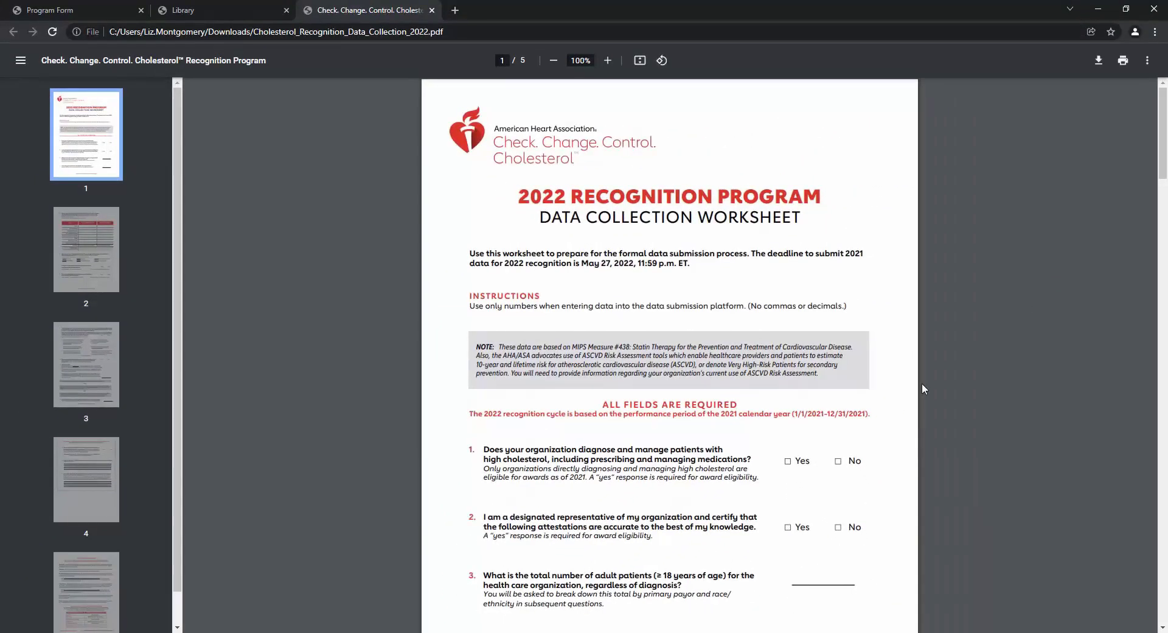
Open the MIPS Measure #438 specification from Measure Submission in its own tab
left_click(85, 11)
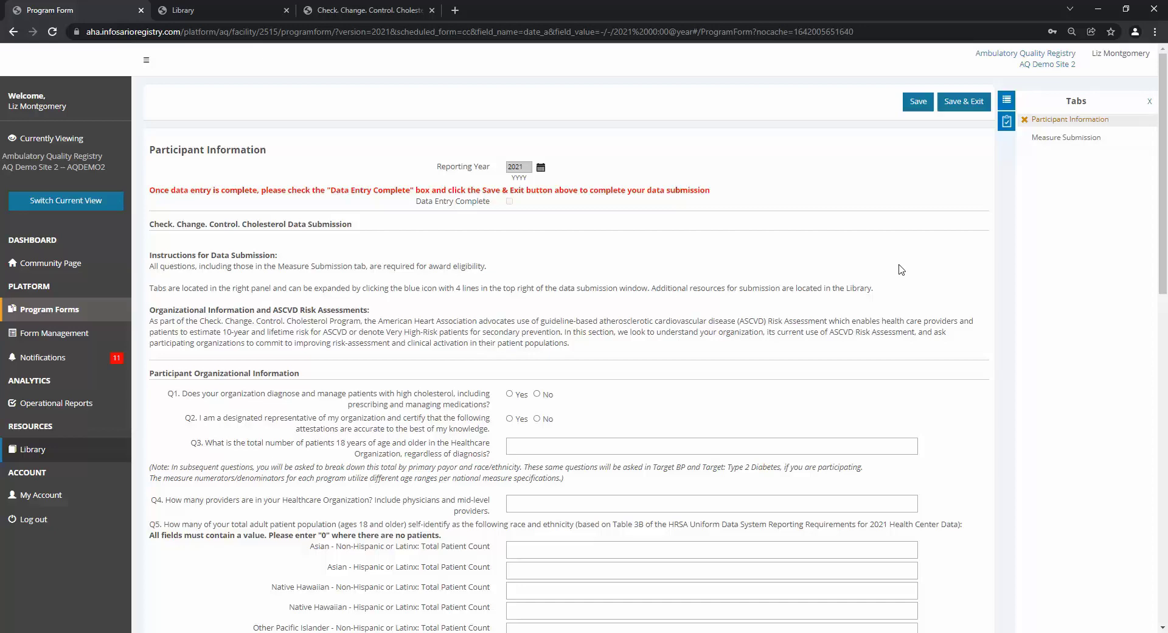
left_click(1055, 139)
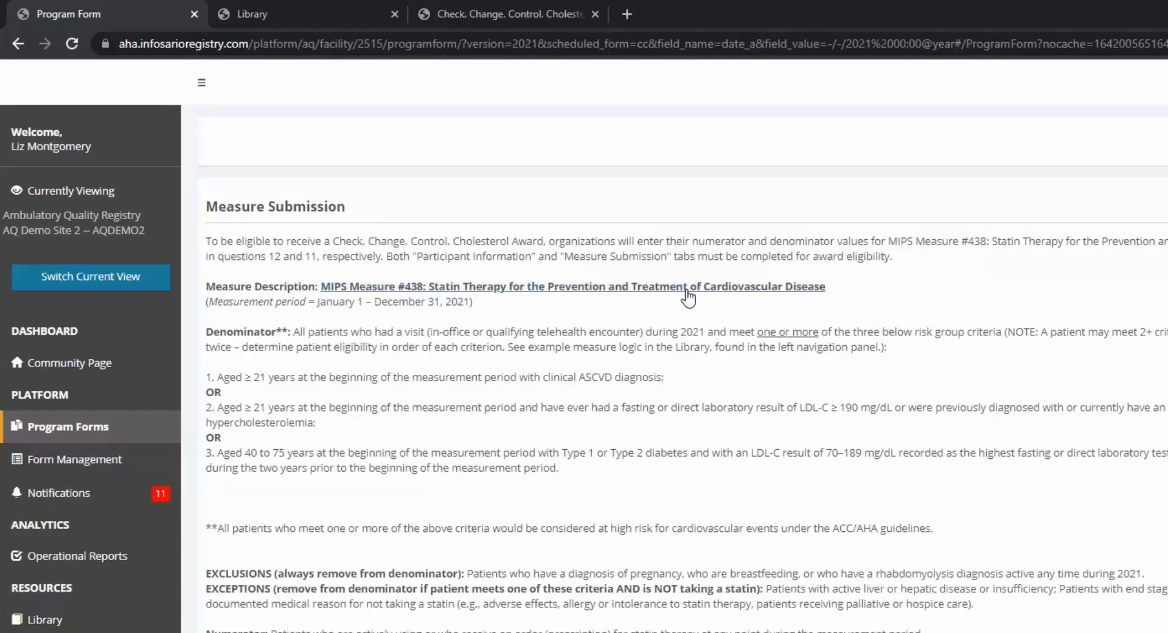
right_click(688, 297)
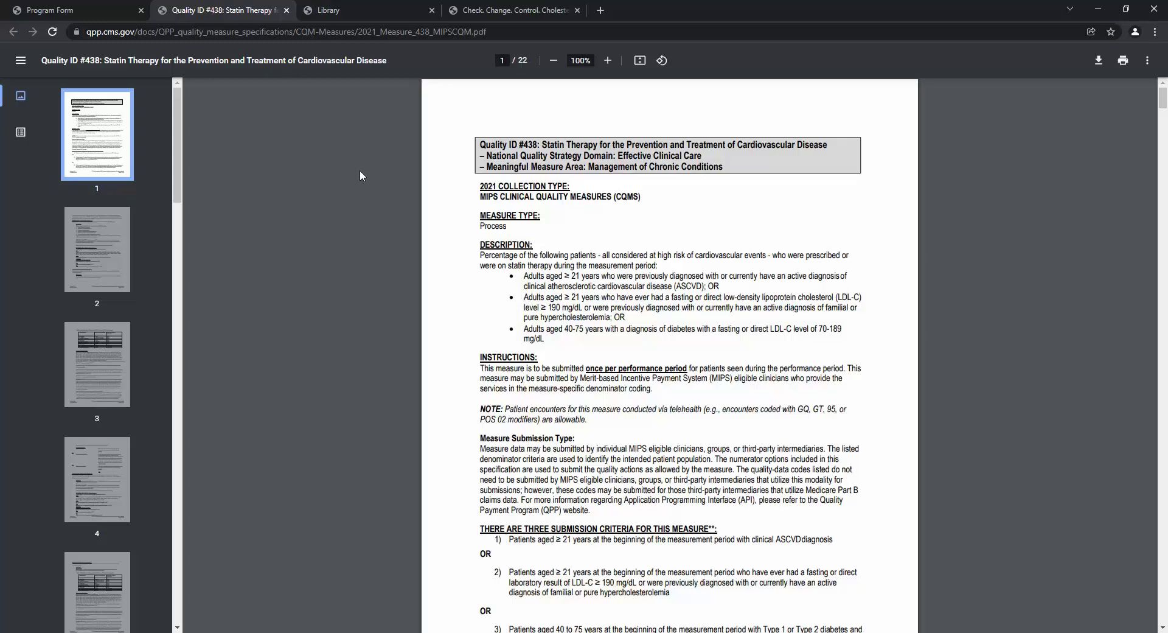
left_click(107, 7)
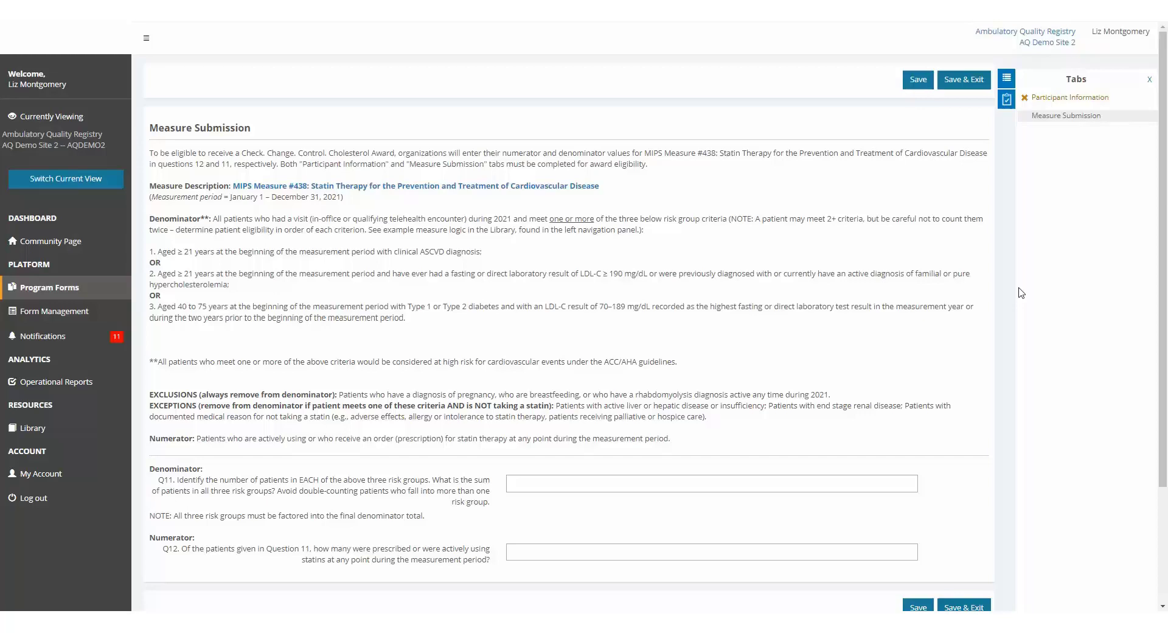
Answer Yes to Q1 on managing high cholesterol and to the Q2 attestation
left_click(1057, 100)
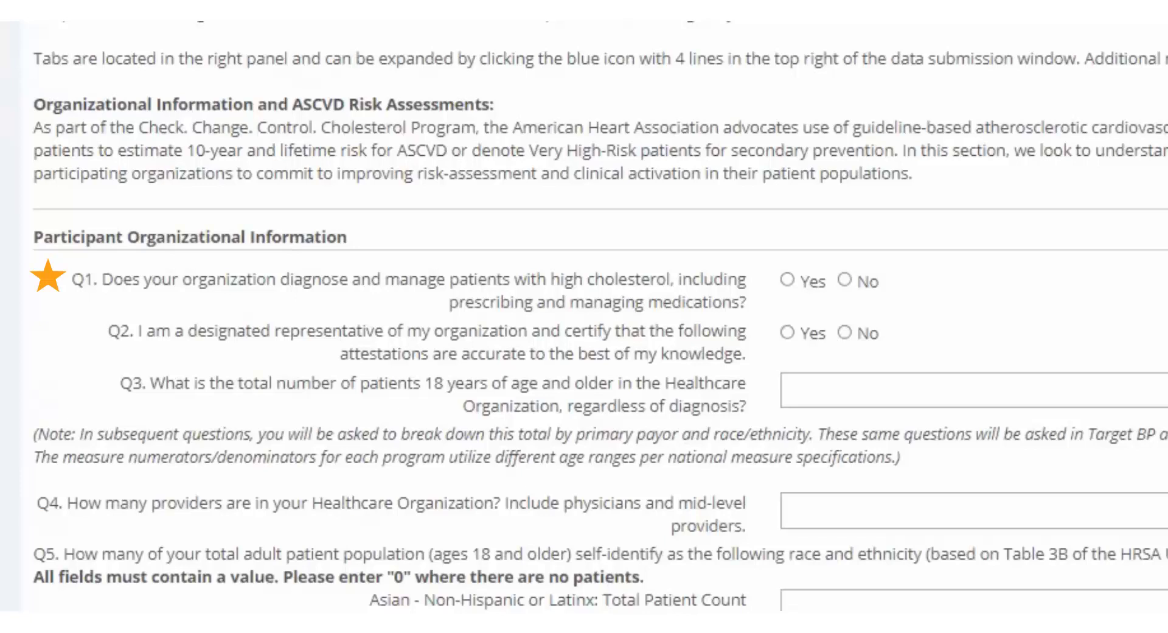
left_click(789, 280)
left_click(806, 336)
scroll(600, 332, "down", 2)
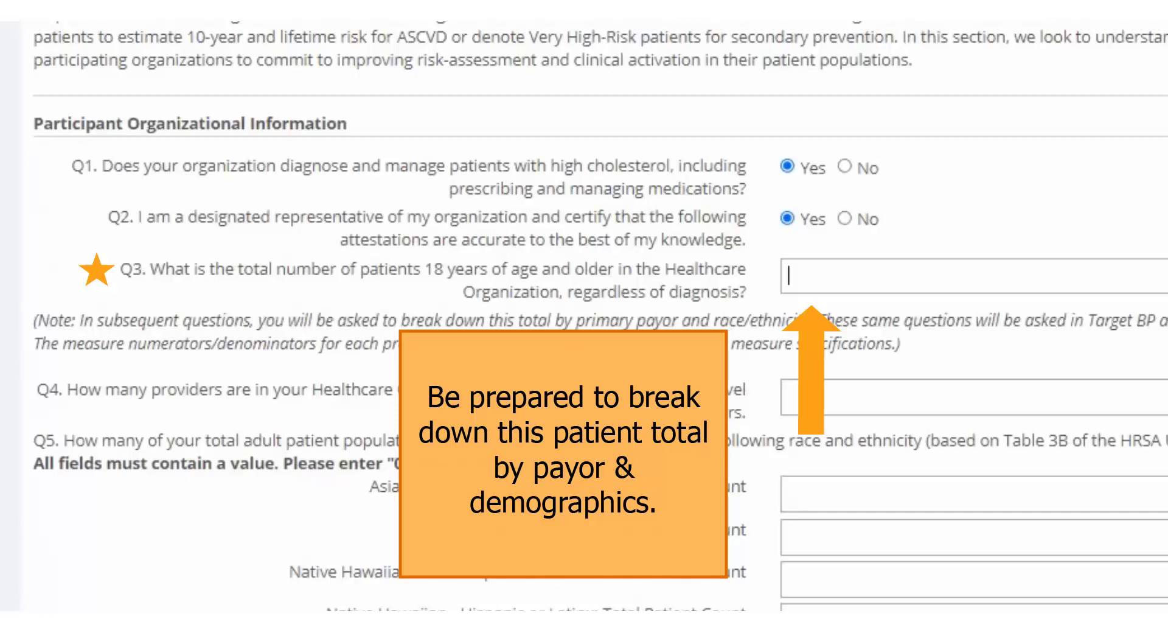
Enter 37155 total patients for Q3 and 85 providers for Q4
type("37155")
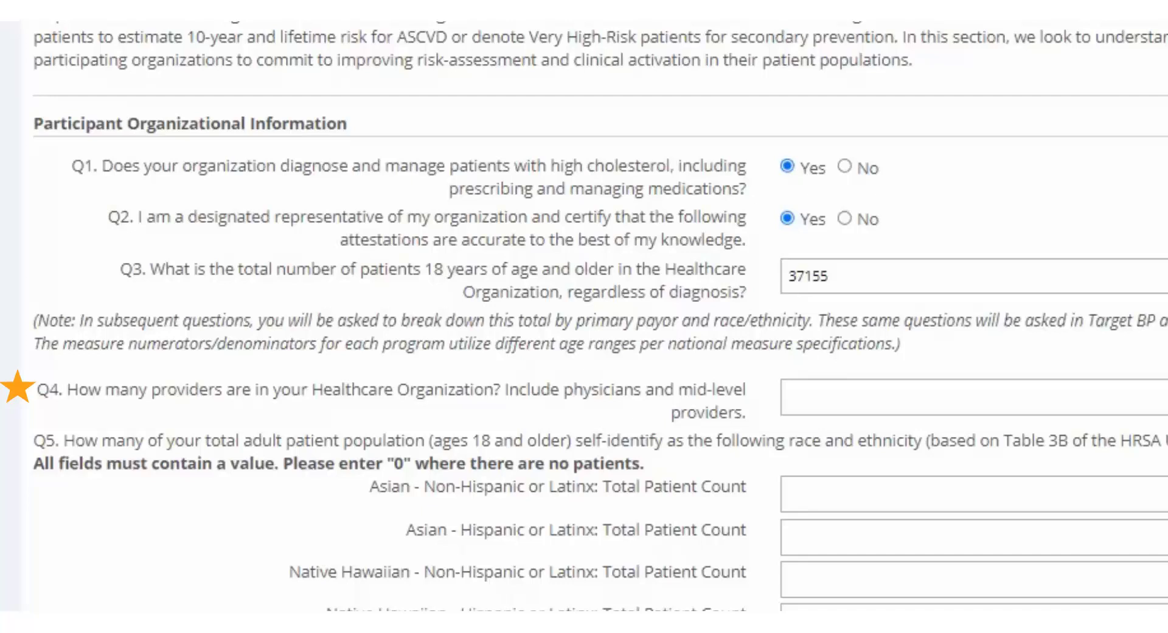
left_click(830, 395)
type("85")
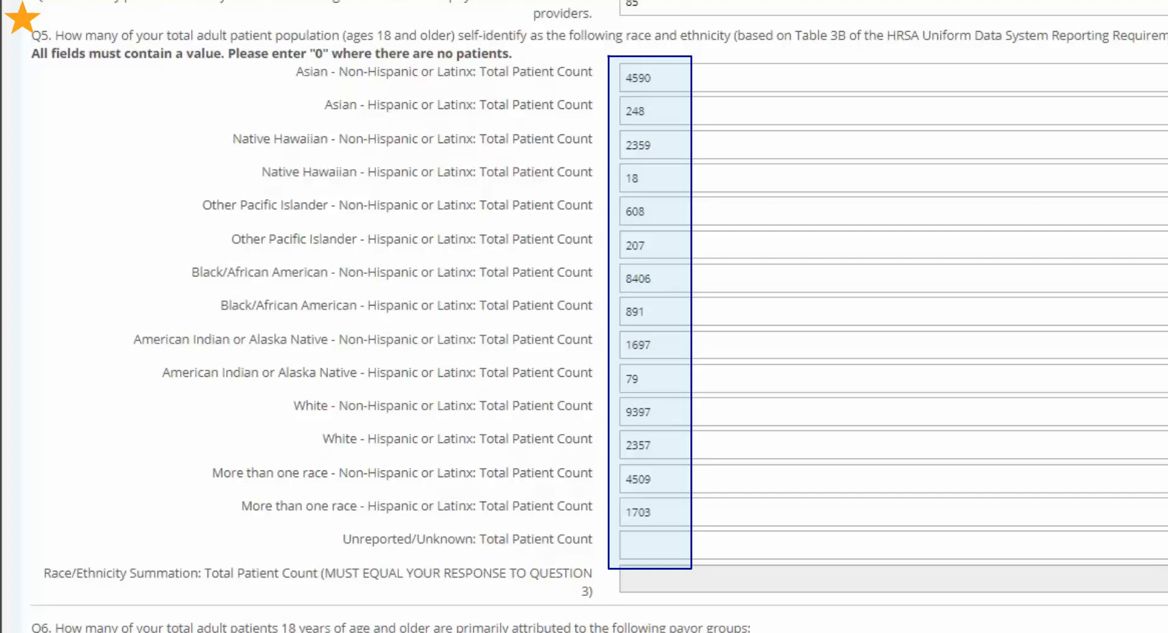
Enter 86 as the Unreported/Unknown count so the race/ethnicity summation reaches 37155
left_click(777, 549)
type("86")
key("Tab")
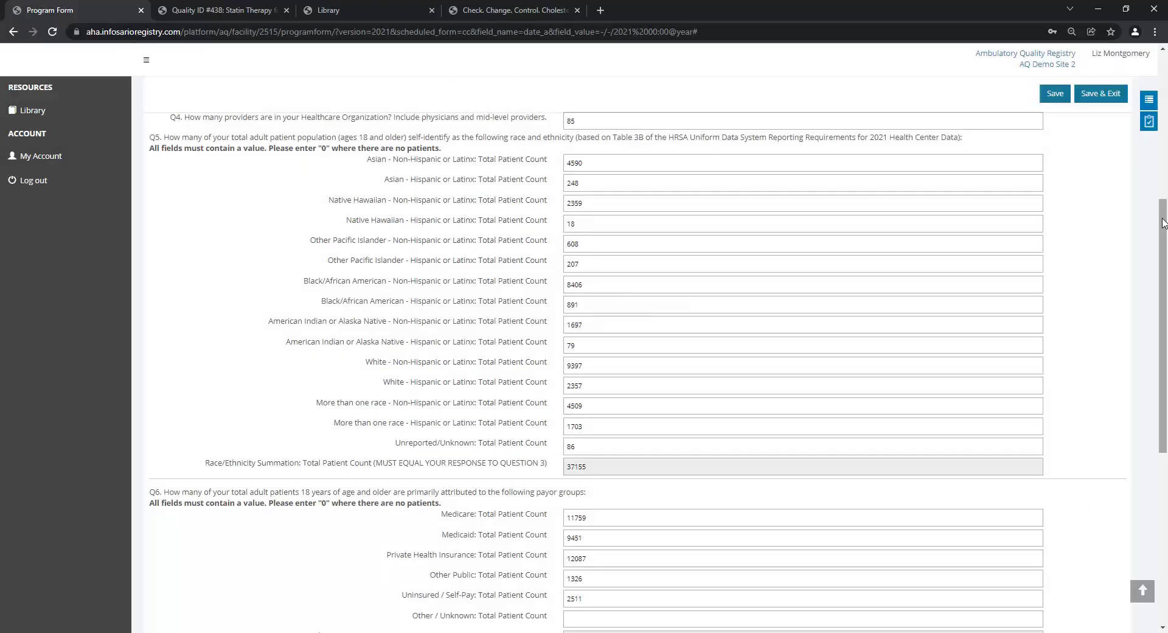
Enter 21 for the Q6 Other / Unknown payor count so the payor summation reaches 37155
scroll(1163, 222, "down", 4)
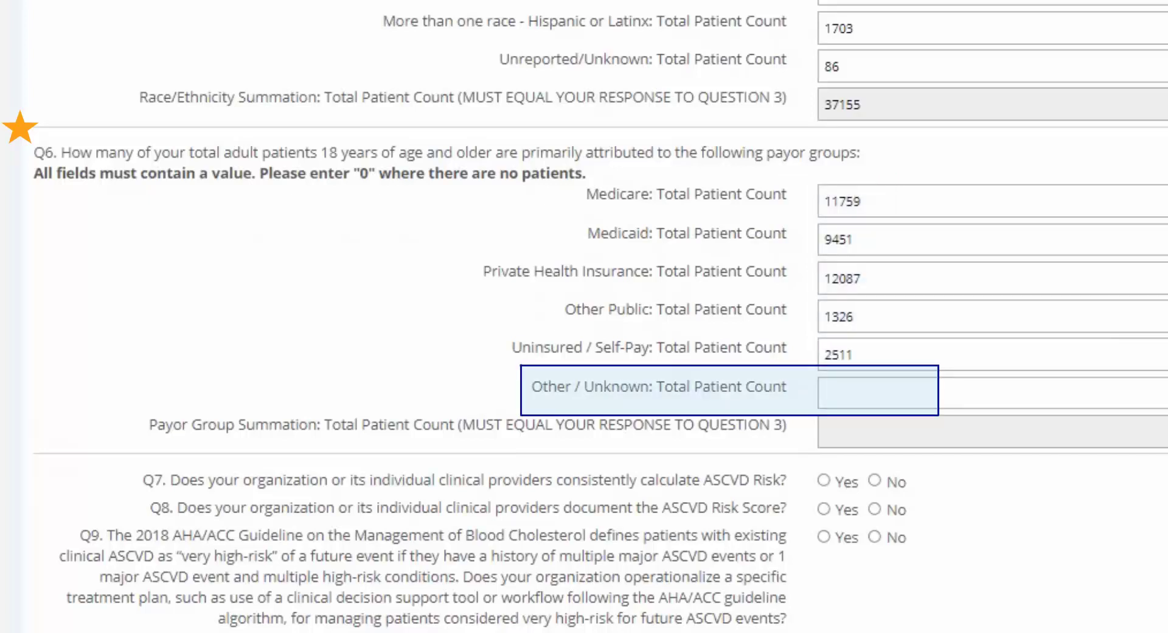
left_click(951, 395)
type("21")
key("Tab")
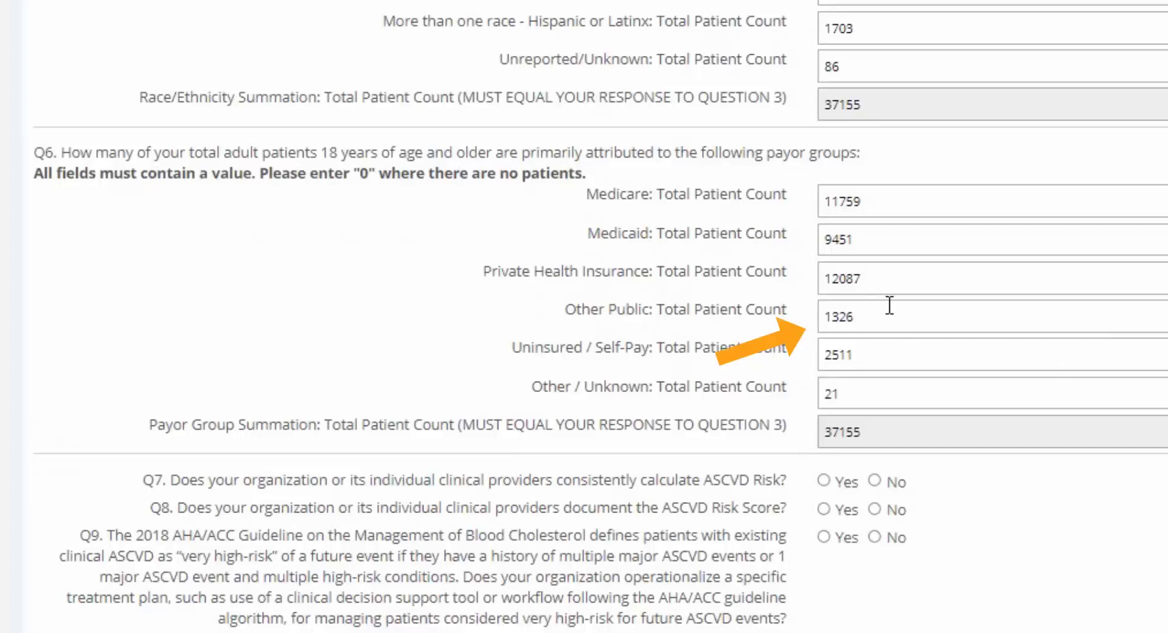
Replace the Other Public payor count 1326 with 0 and try saving the form
left_click_drag(882, 319, 819, 317)
type("0")
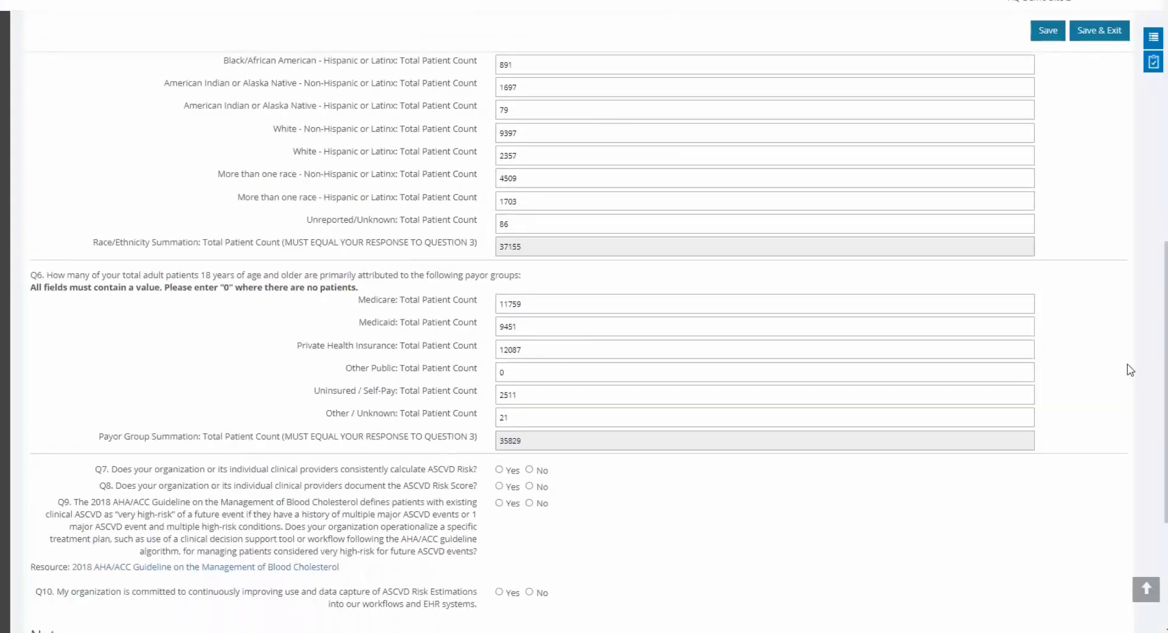
scroll(1130, 370, "up", 5)
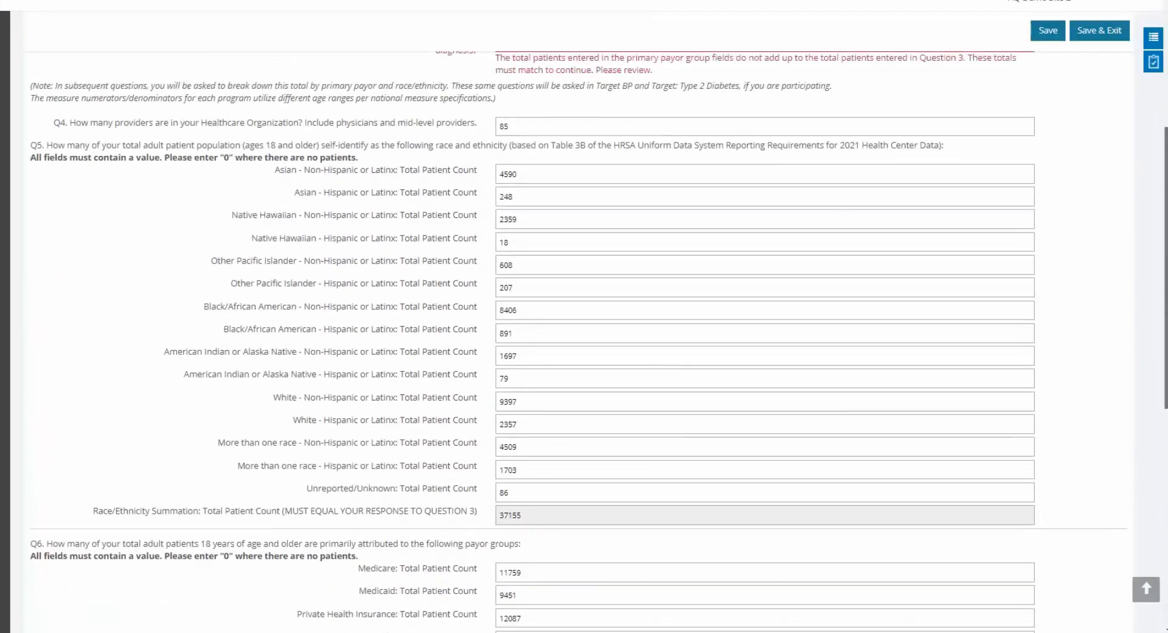
scroll(584, 334, "up", 3)
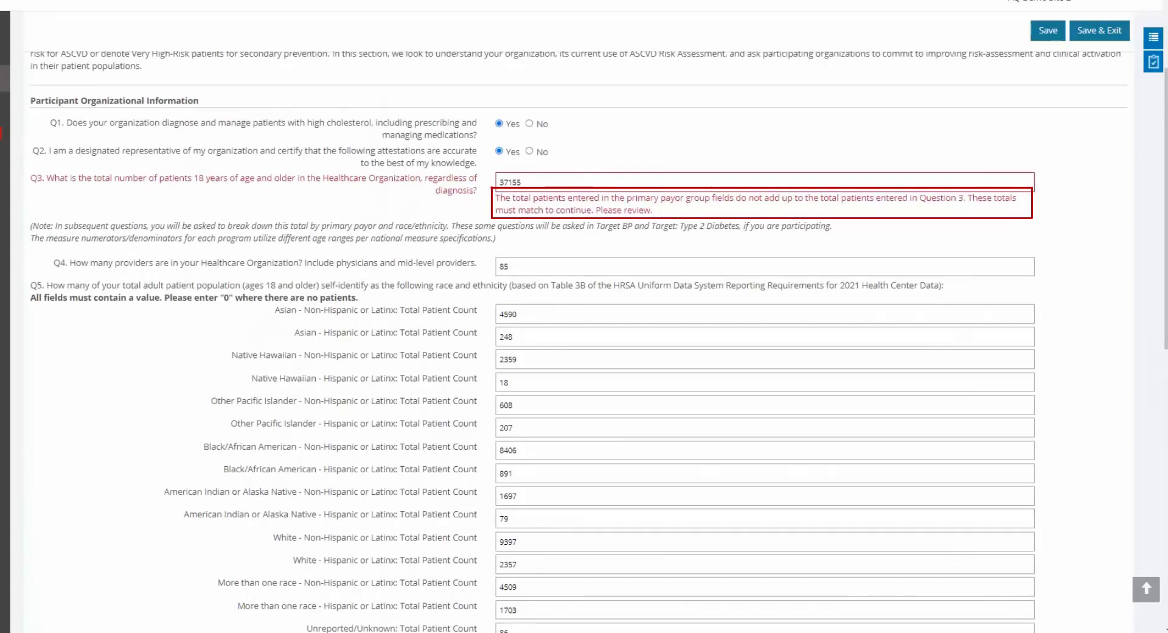
left_click(1048, 30)
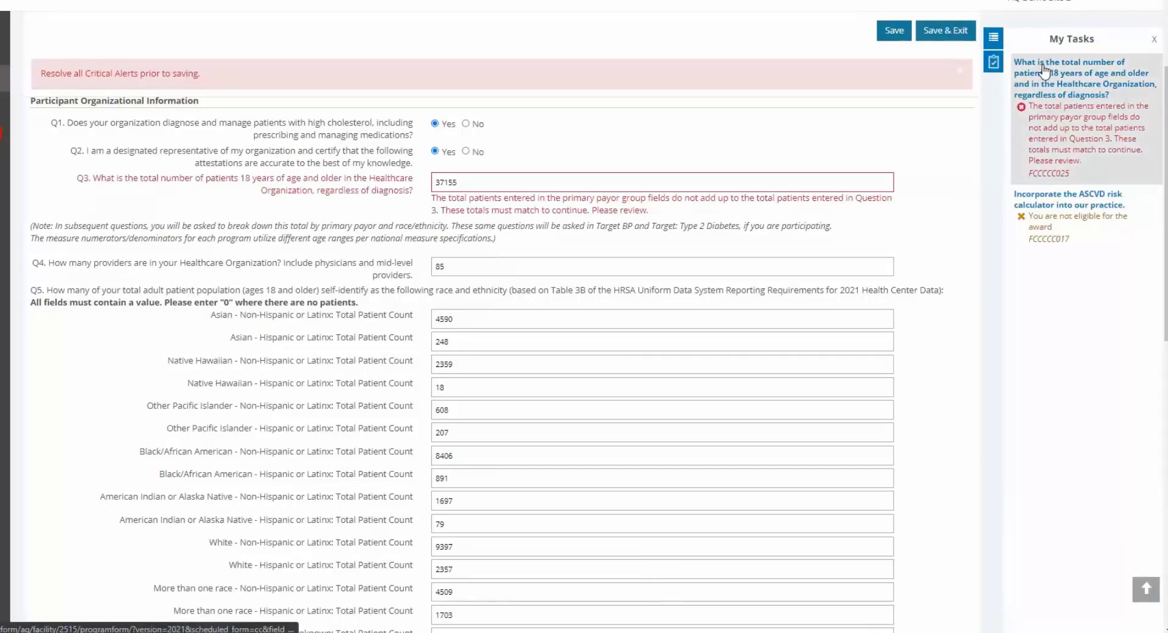
Clear the Other Public field entirely and save the form successfully
scroll(1158, 174, "down", 3)
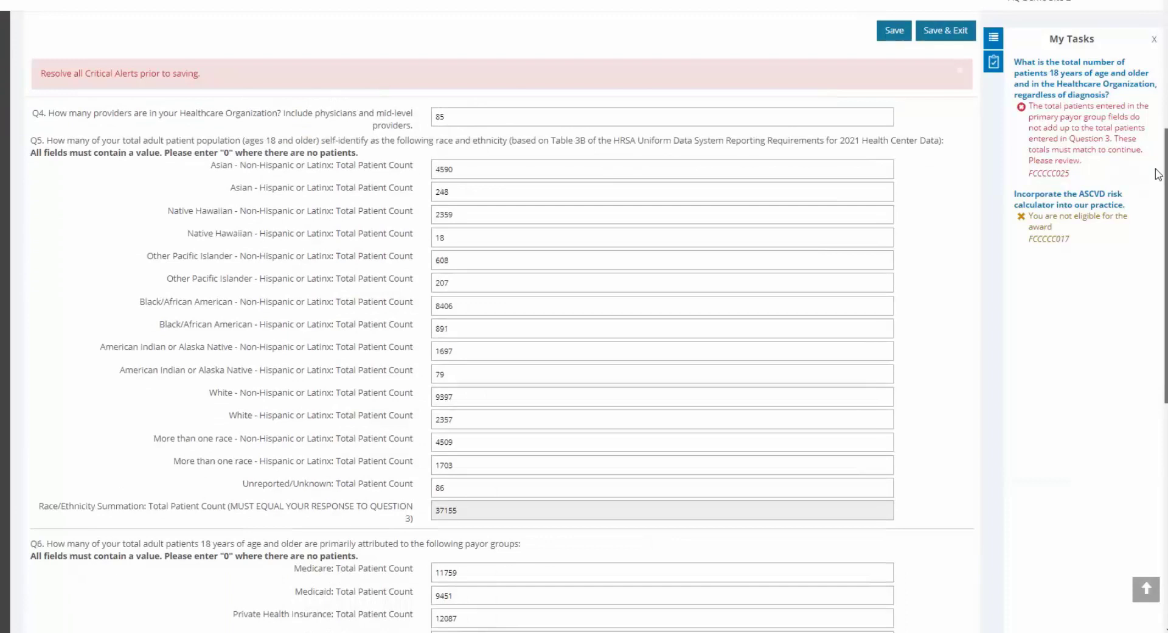
scroll(1158, 175, "down", 7)
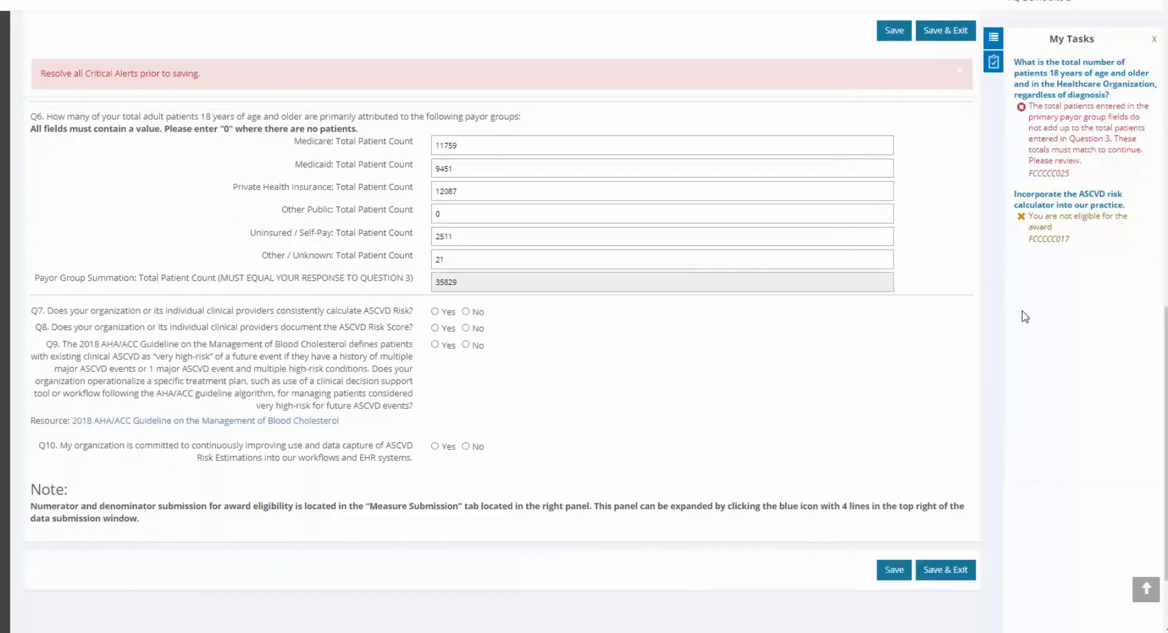
left_click(433, 214)
key("BackSpace")
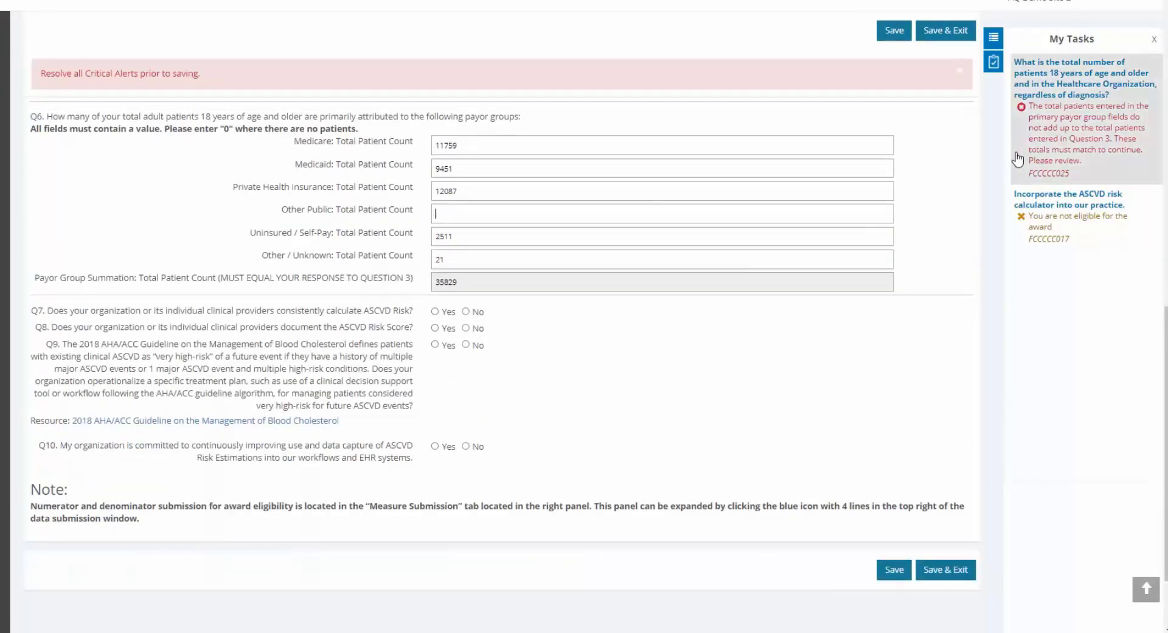
left_click(953, 183)
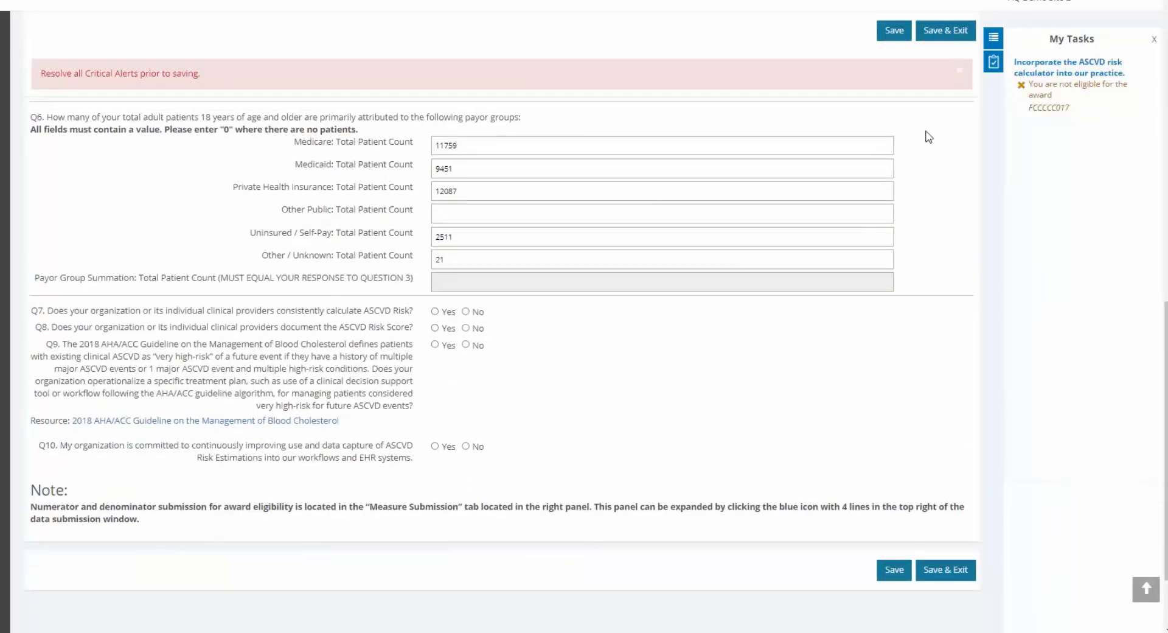
left_click(896, 31)
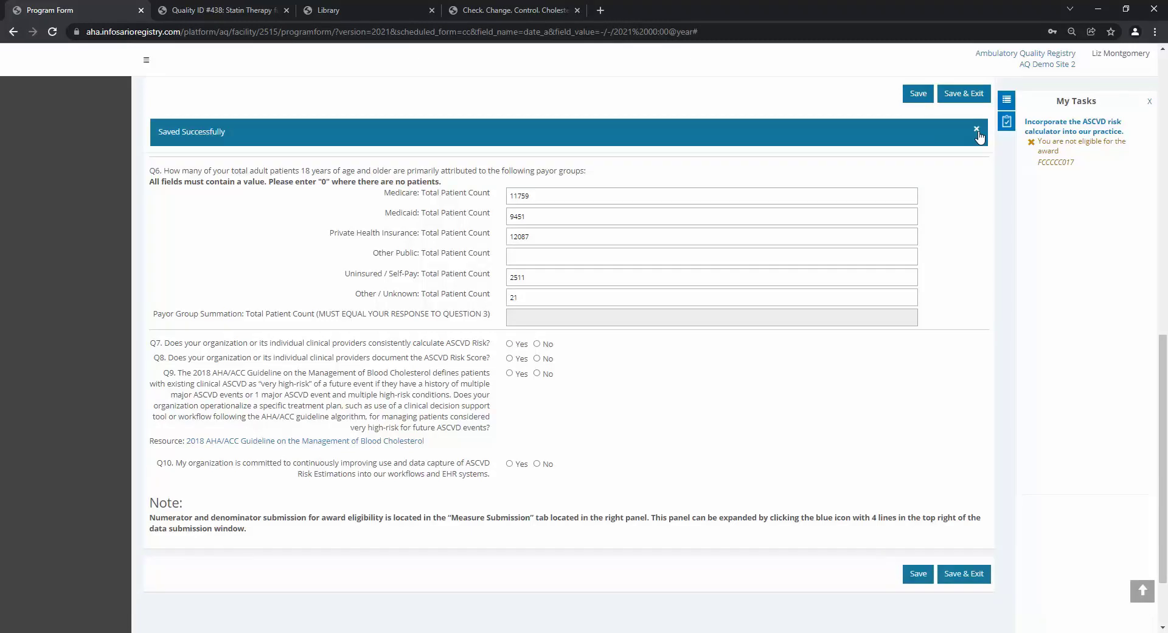
Close the Saved Successfully confirmation banner
left_click(976, 129)
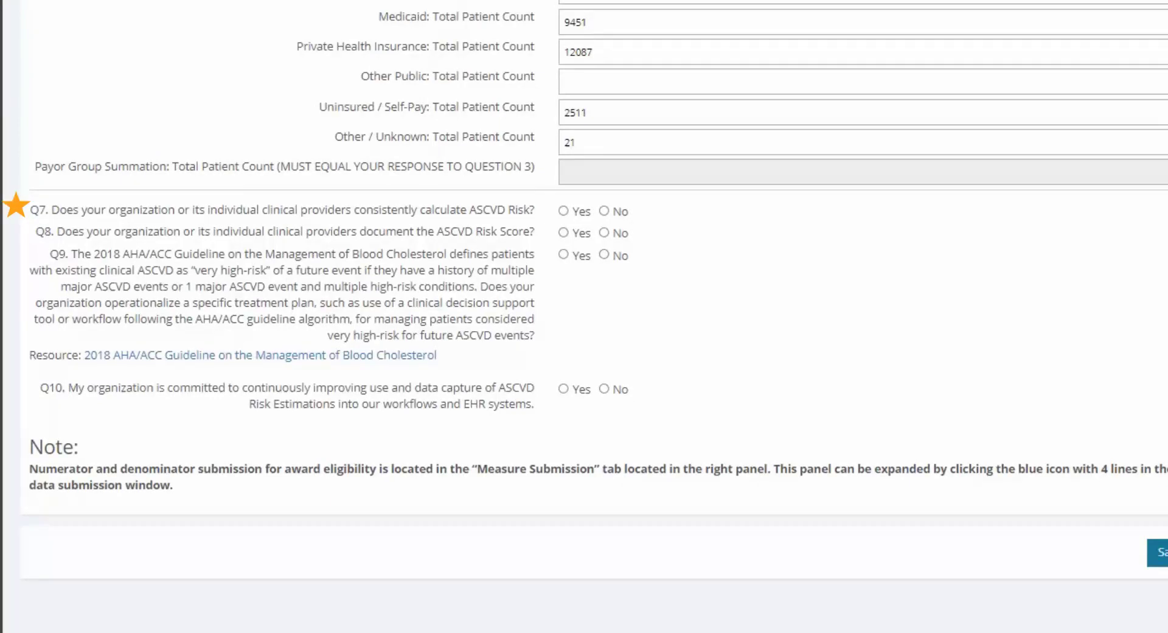
Answer Q7 Yes, with ASCVD risk estimations calculated in the organization's EHR
left_click(564, 211)
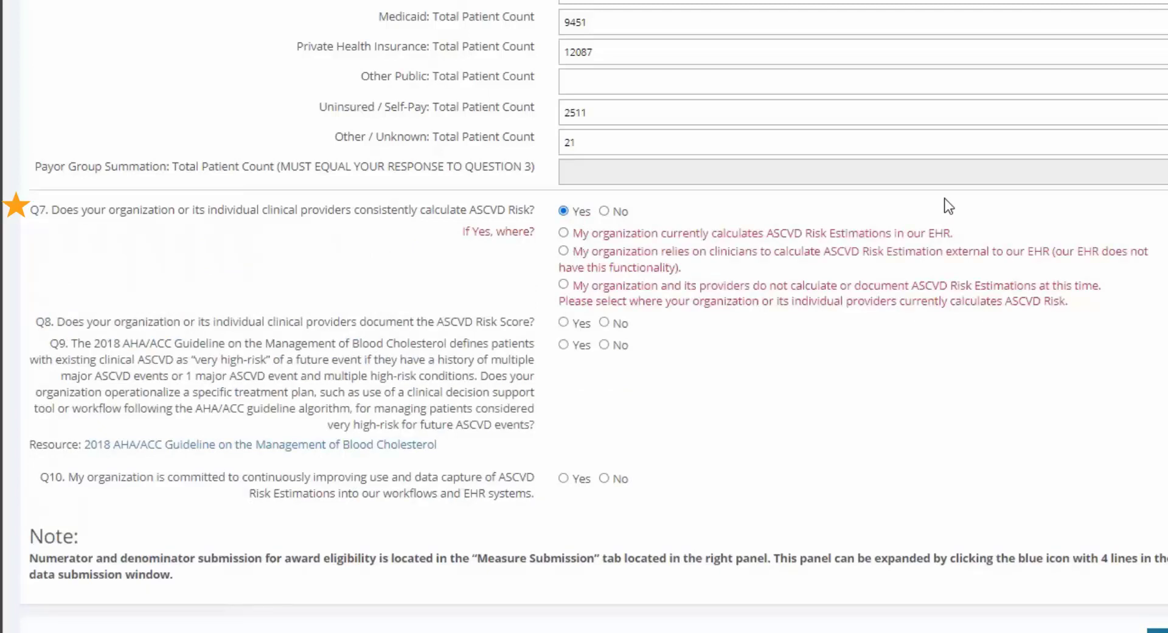
key("Tab")
key("Tab")
key("Right")
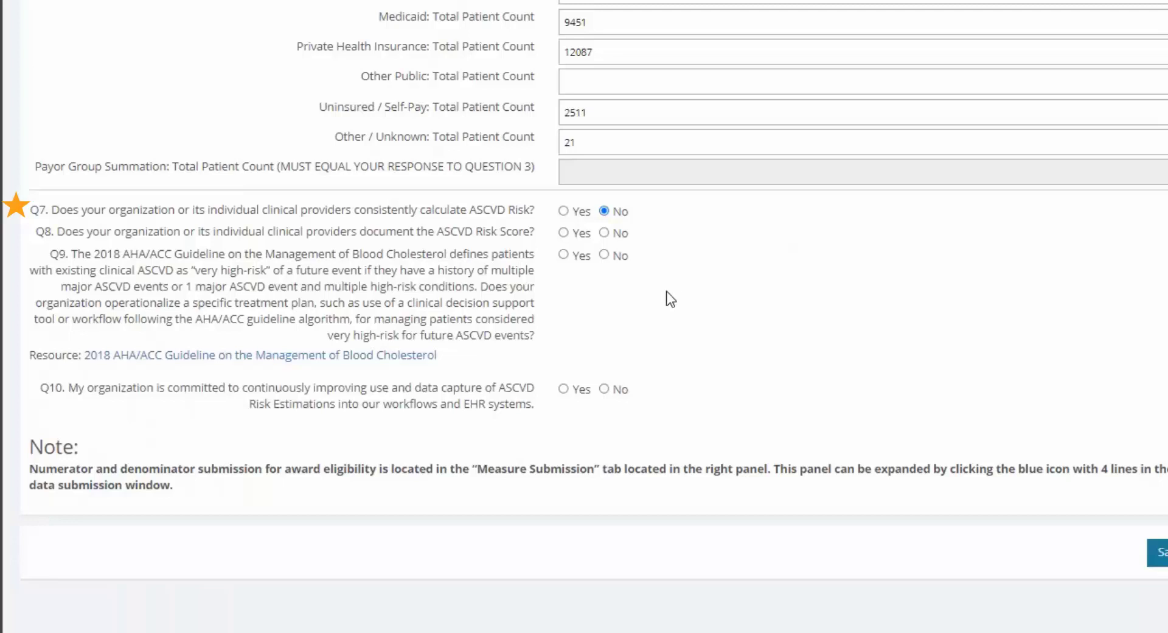
left_click(562, 211)
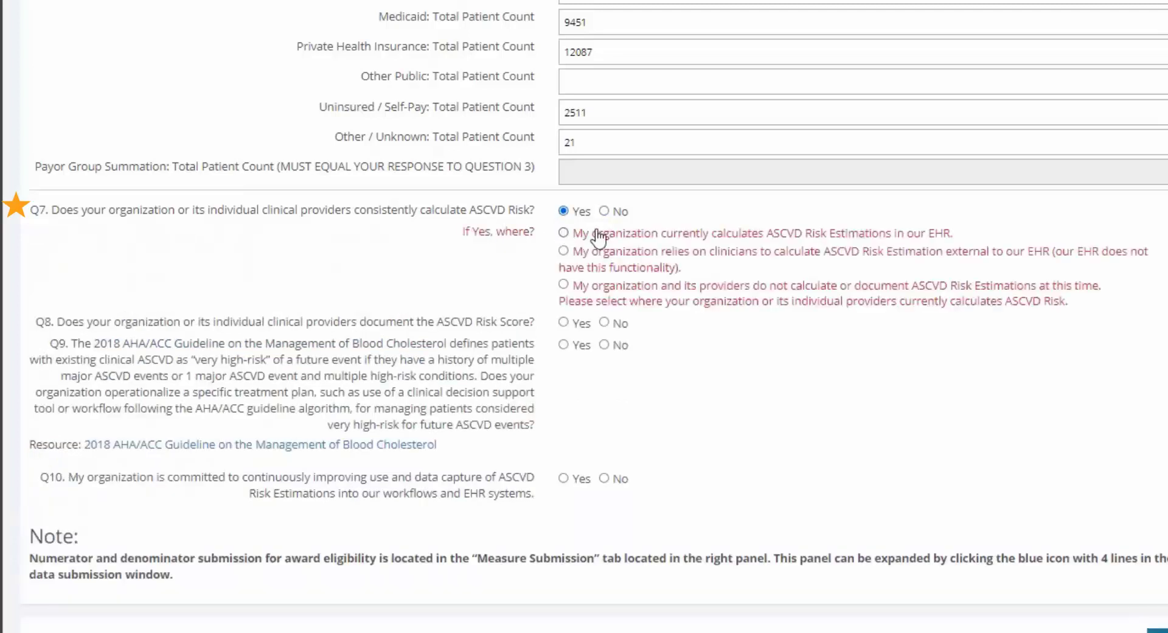
left_click(678, 236)
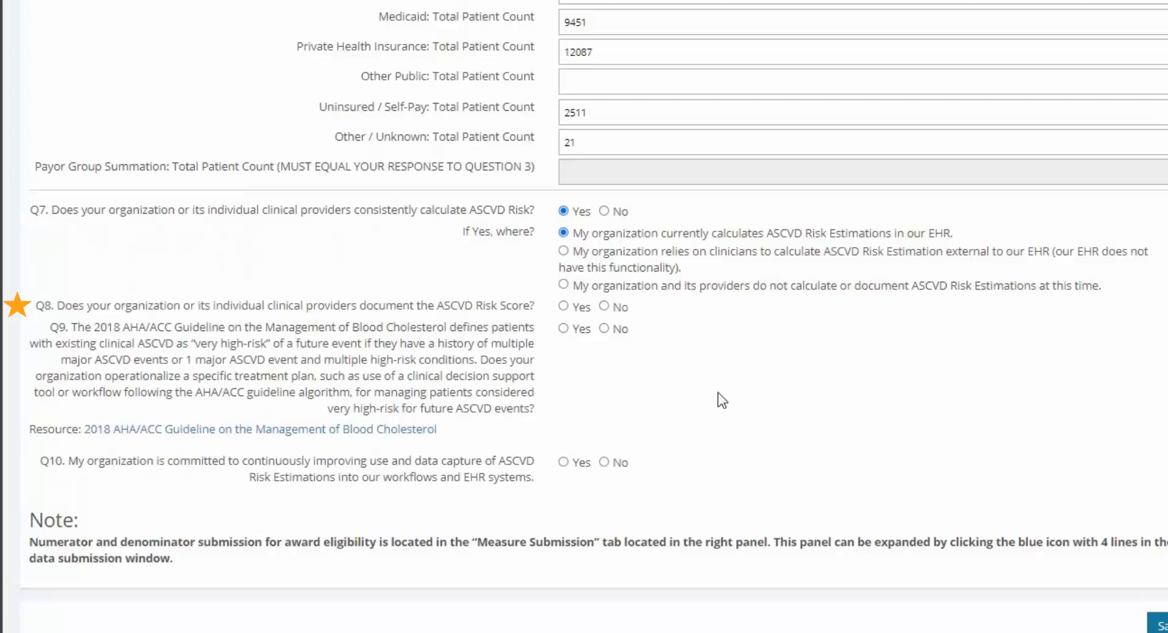
Answer Q8 Yes, with ASCVD risk results kept in a notes or other non-discrete field
left_click(564, 306)
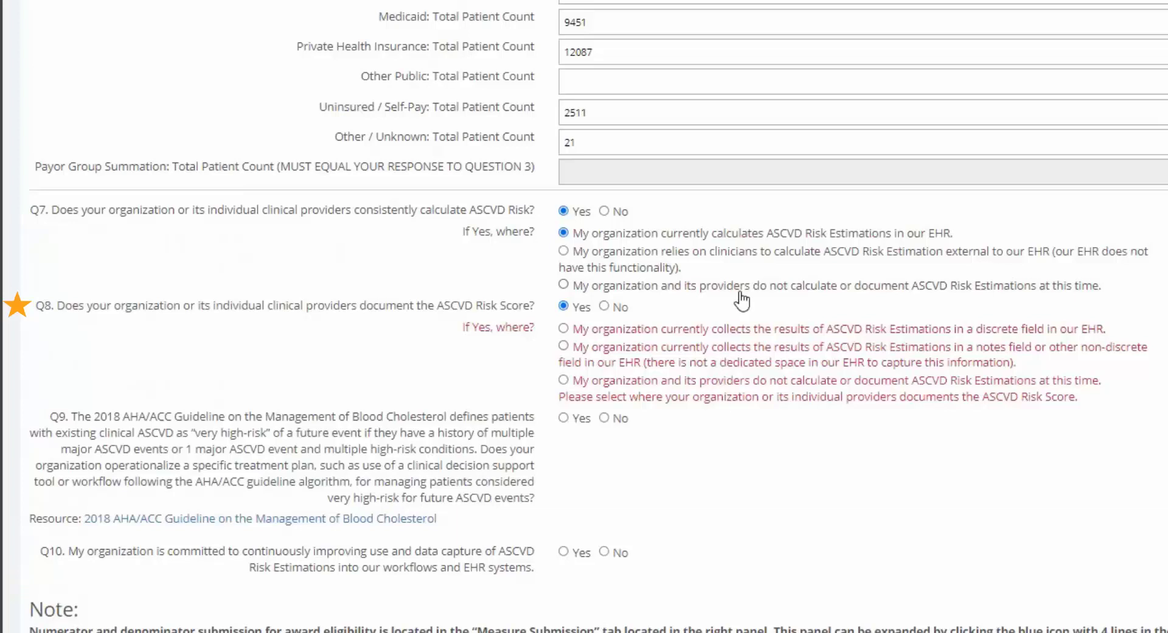
key("Right")
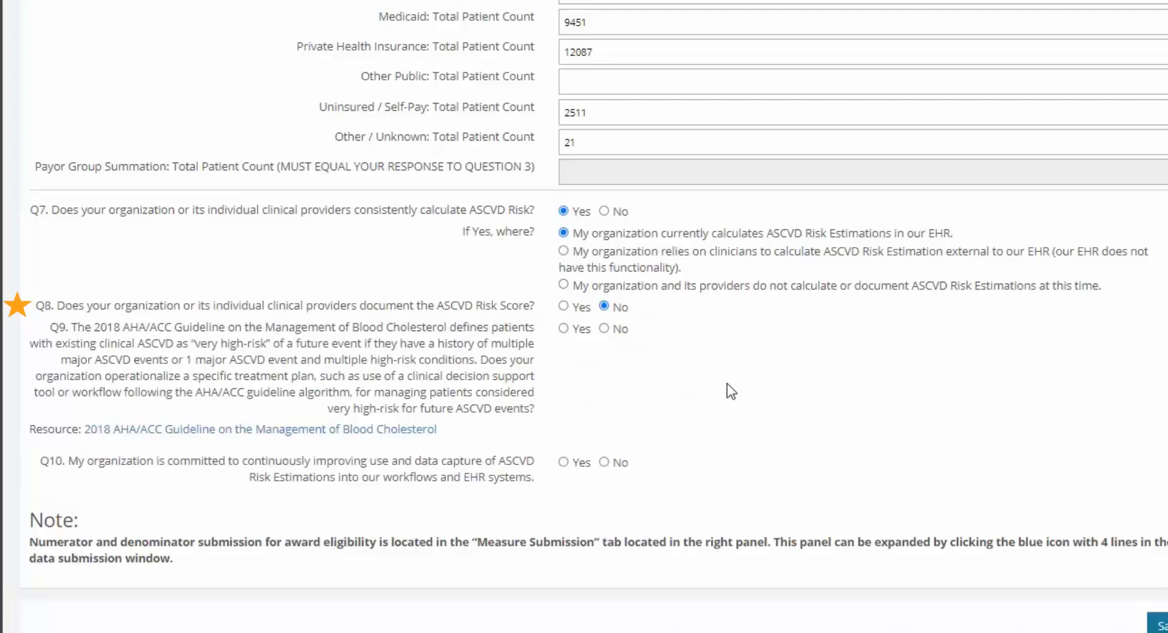
left_click(581, 306)
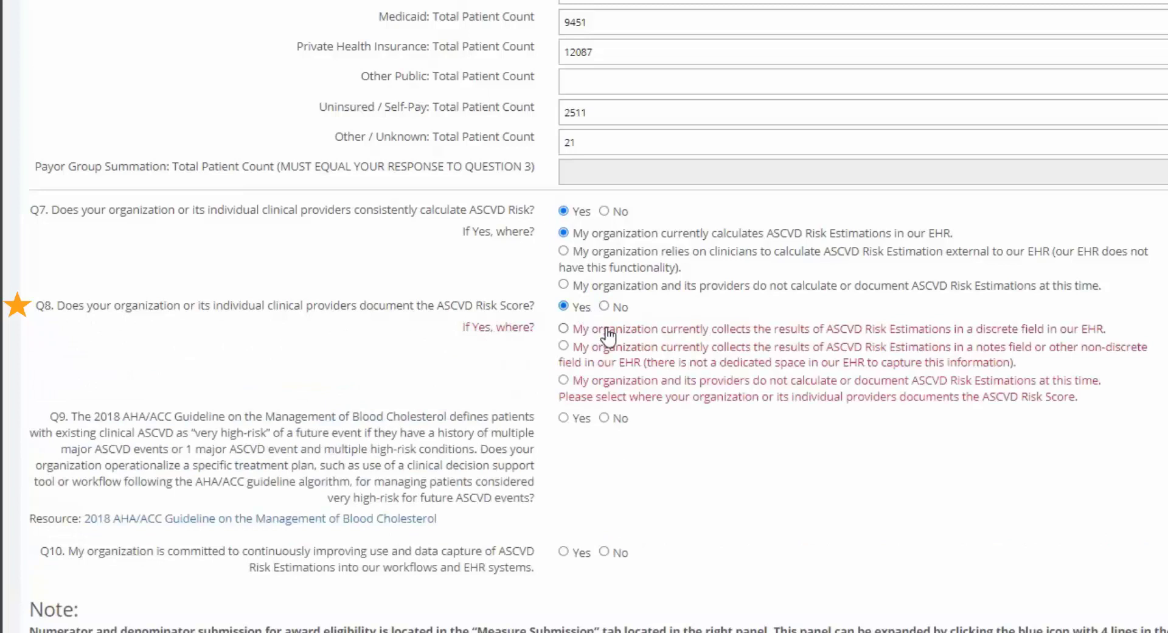
left_click(770, 352)
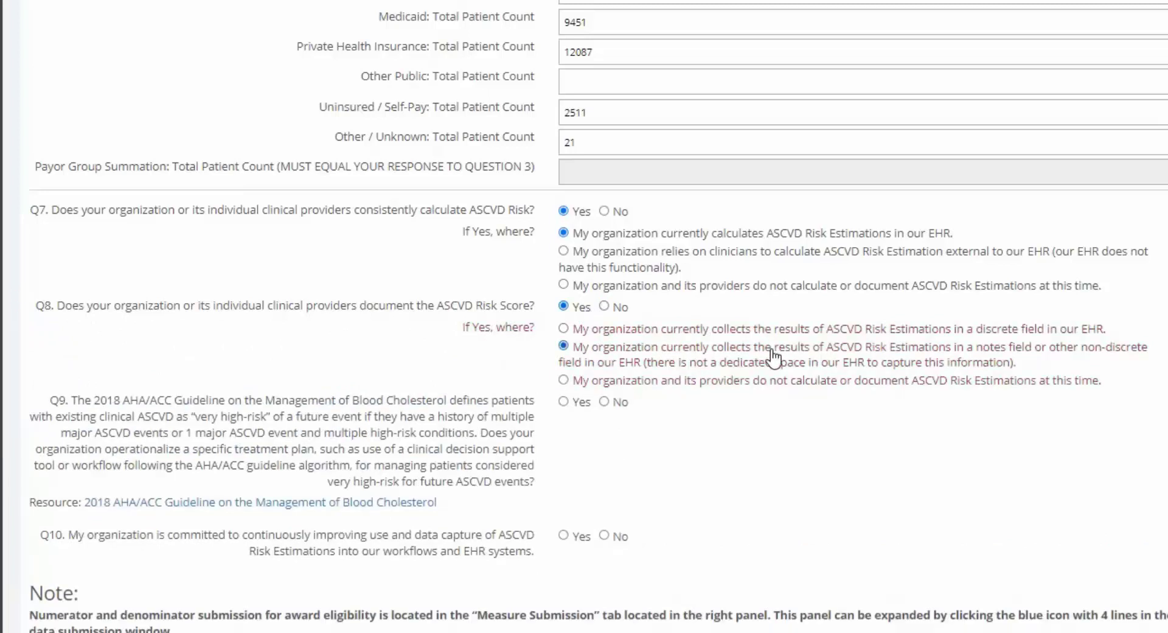
scroll(770, 355, "down", 1)
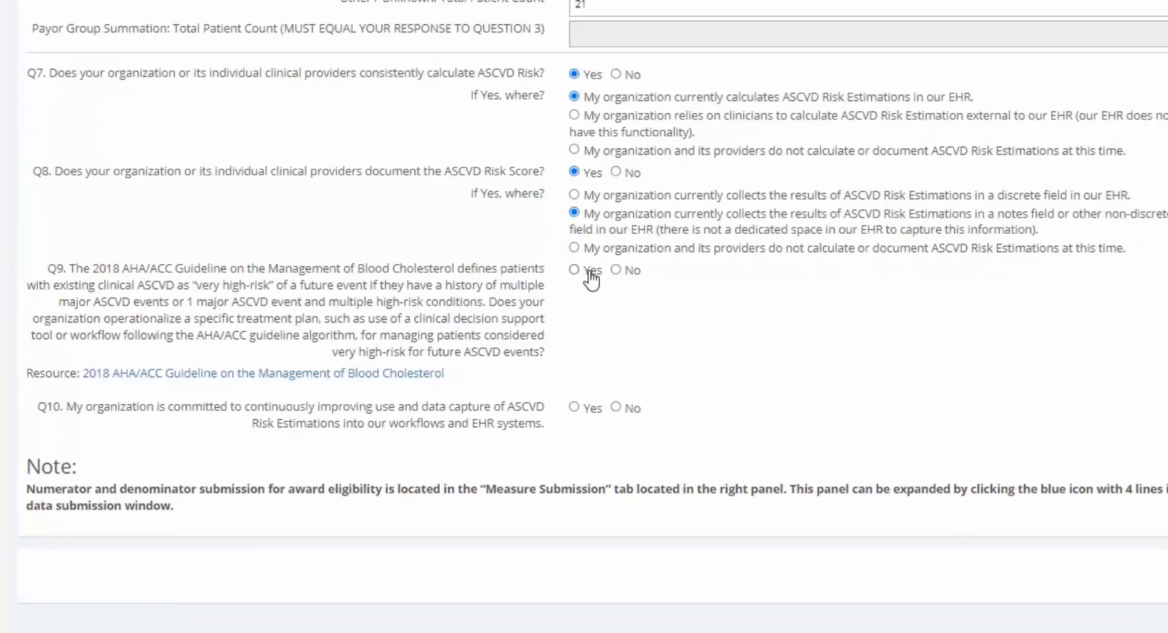
Answer Q9 Yes, ticking detailed past medical history collection and yearly care-team education
left_click(943, 150)
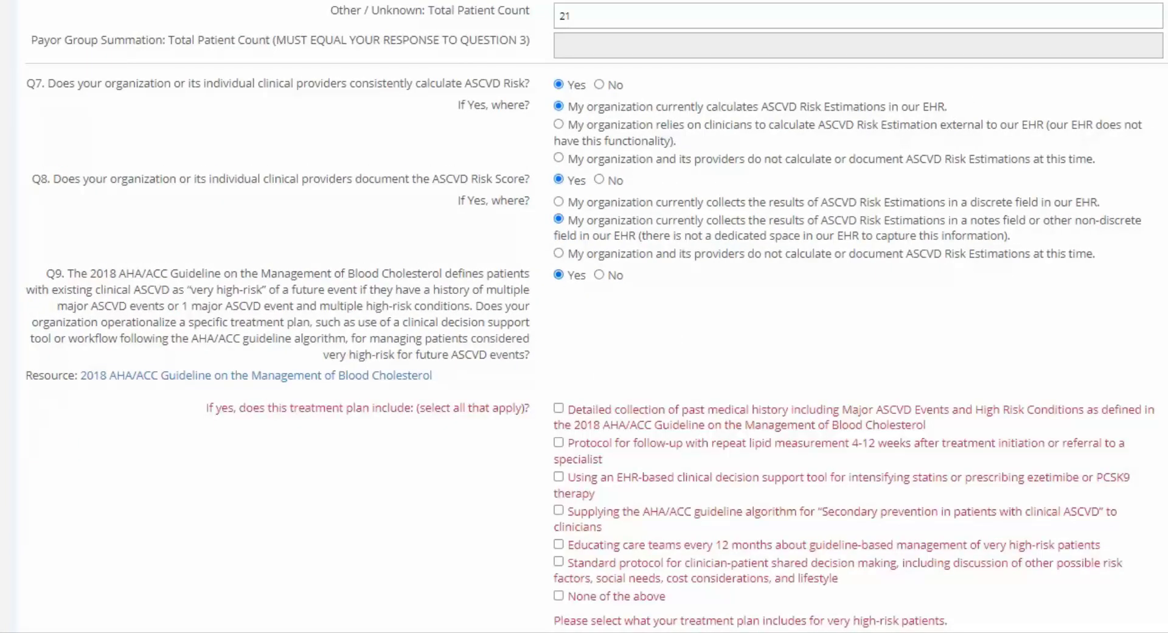
scroll(584, 316, "down", 2)
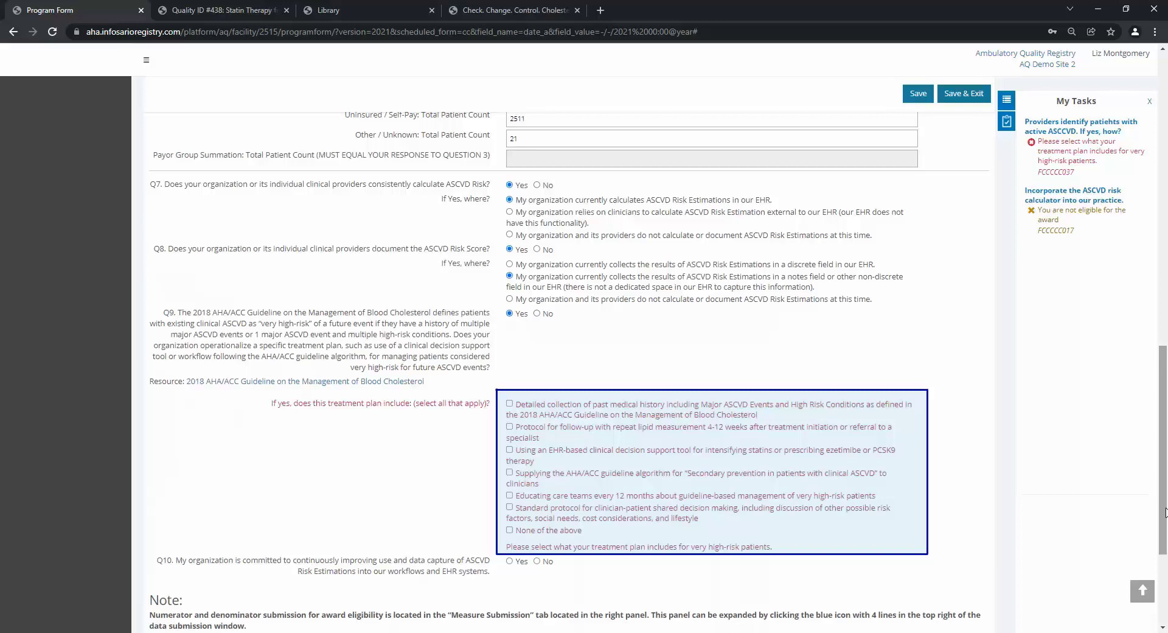
left_click(917, 97)
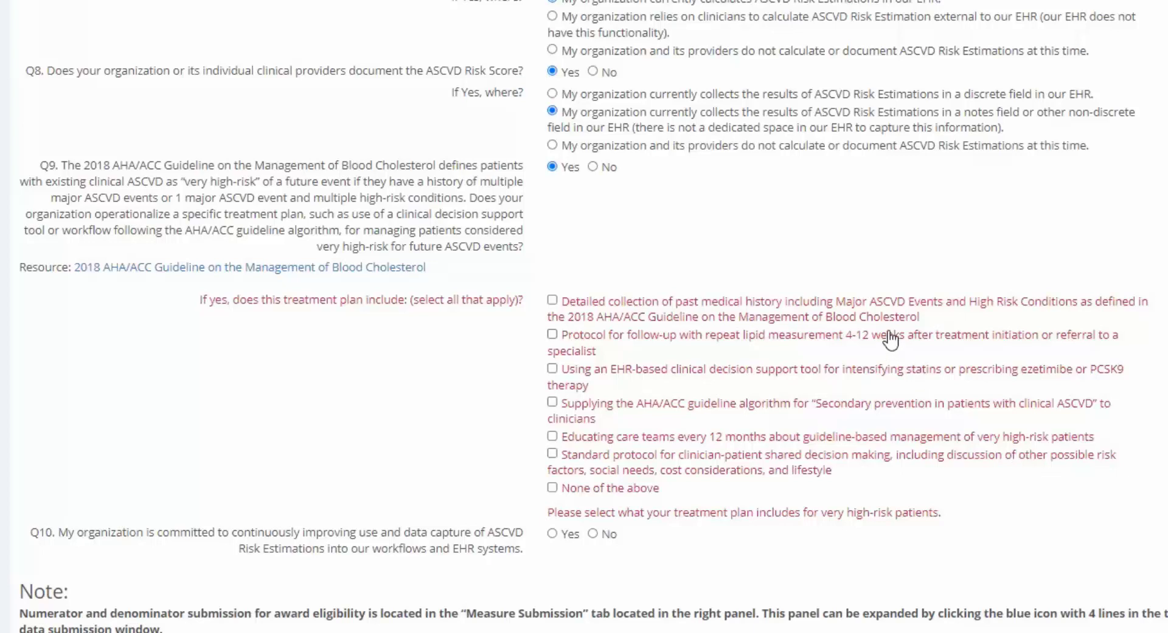
left_click(884, 315)
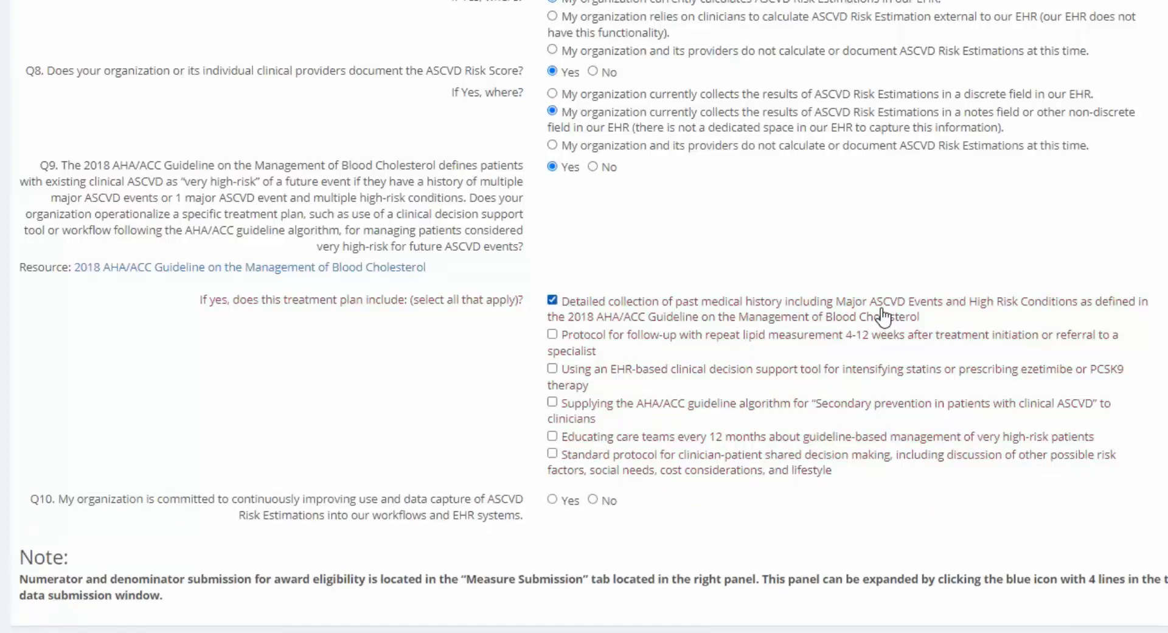
left_click(867, 438)
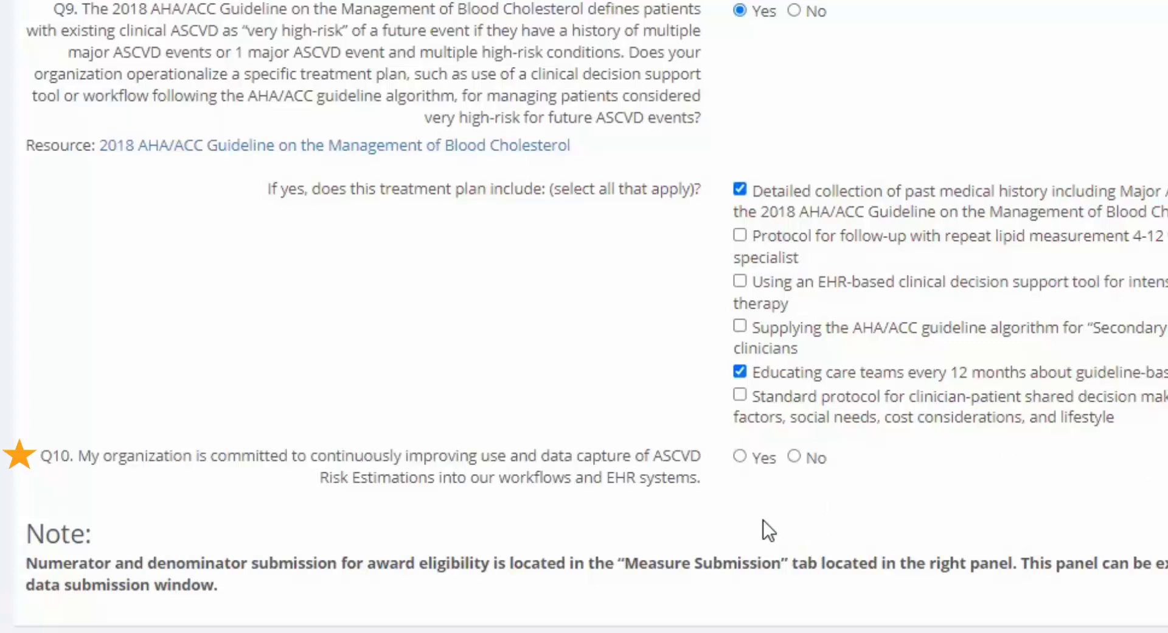
Set Q10 to Yes after confirming that No triggers the award-ineligibility warning
left_click(741, 456)
left_click(794, 456)
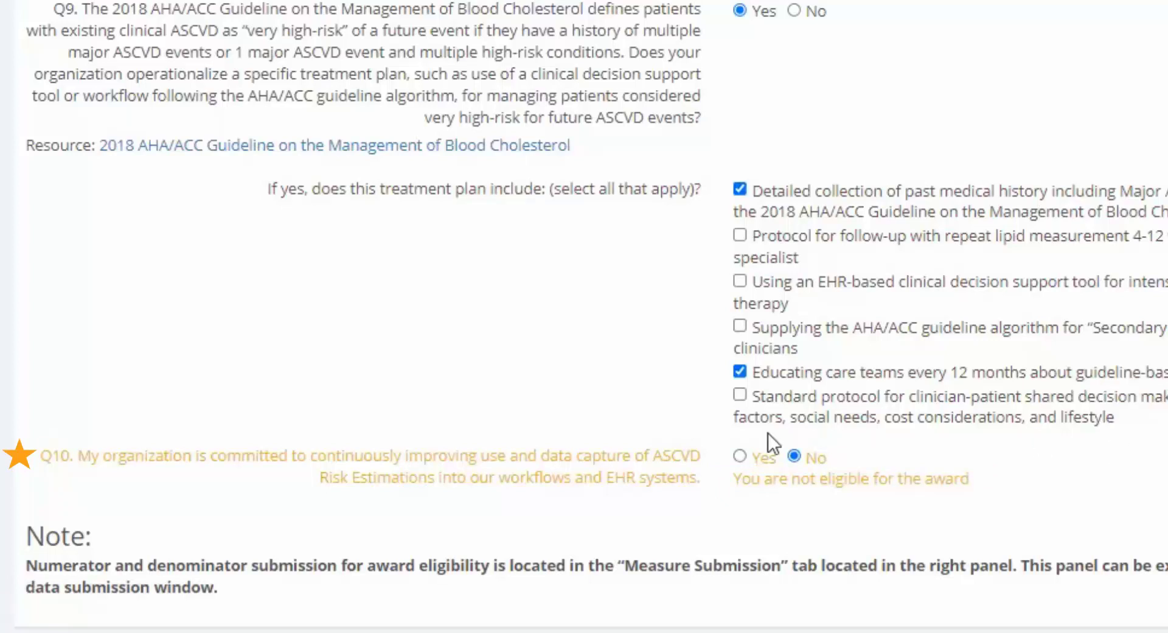
left_click(761, 455)
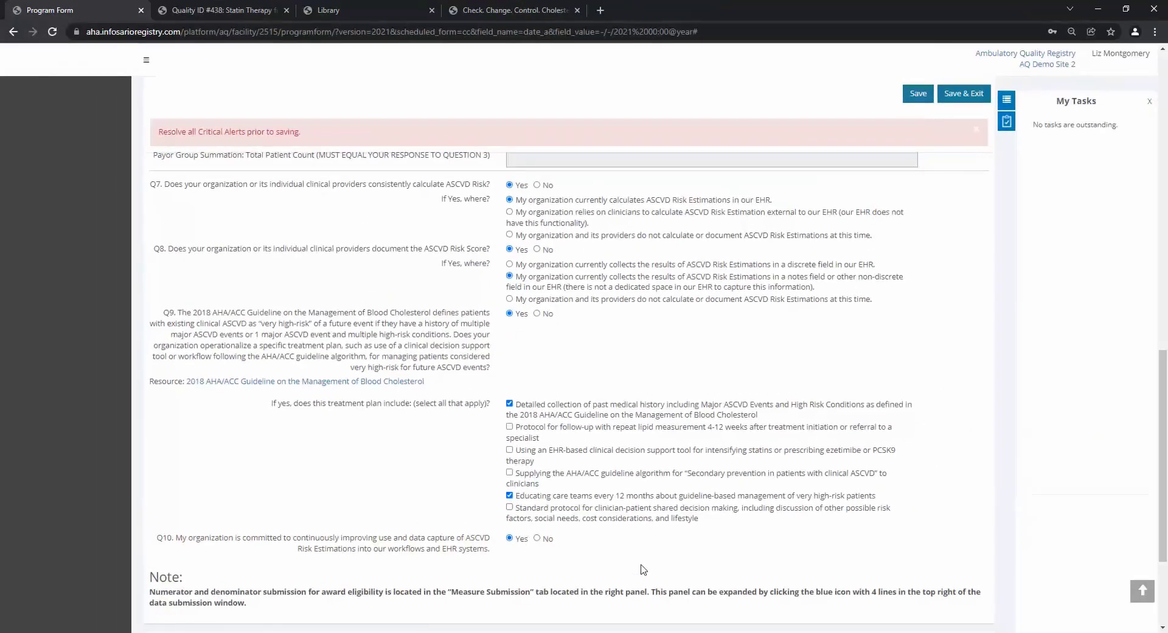
Save the form and add the repeat lipid measurement follow-up protocol to Q9
left_click(916, 100)
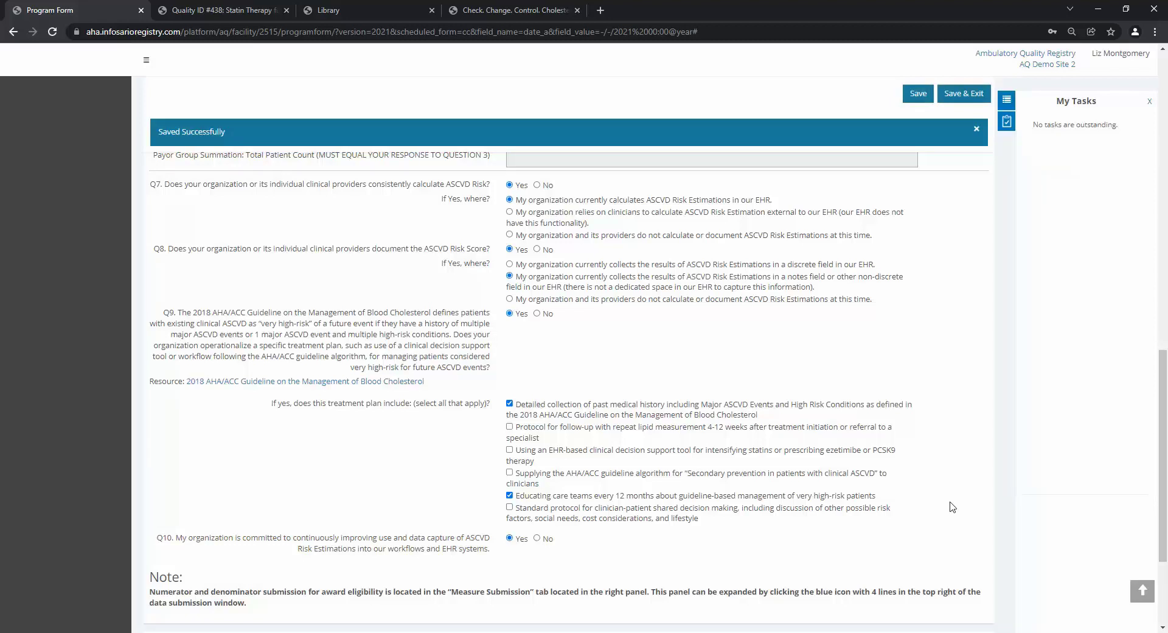
left_click(510, 426)
scroll(509, 426, "down", 1)
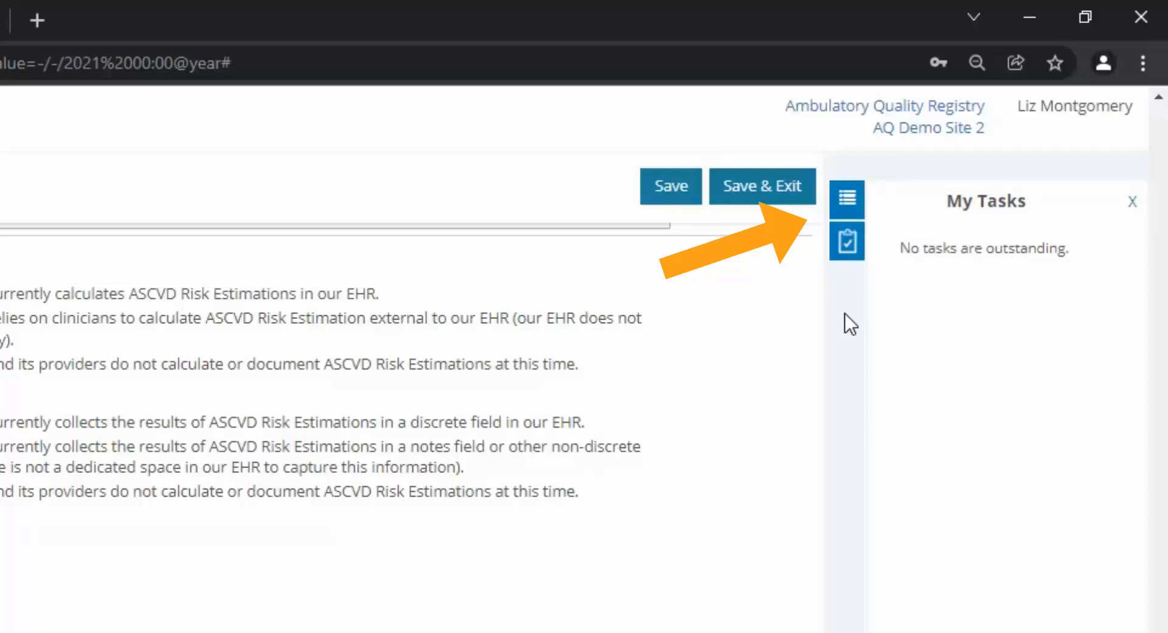
Show the Tabs list and jump to the Measure Submission section
left_click(847, 199)
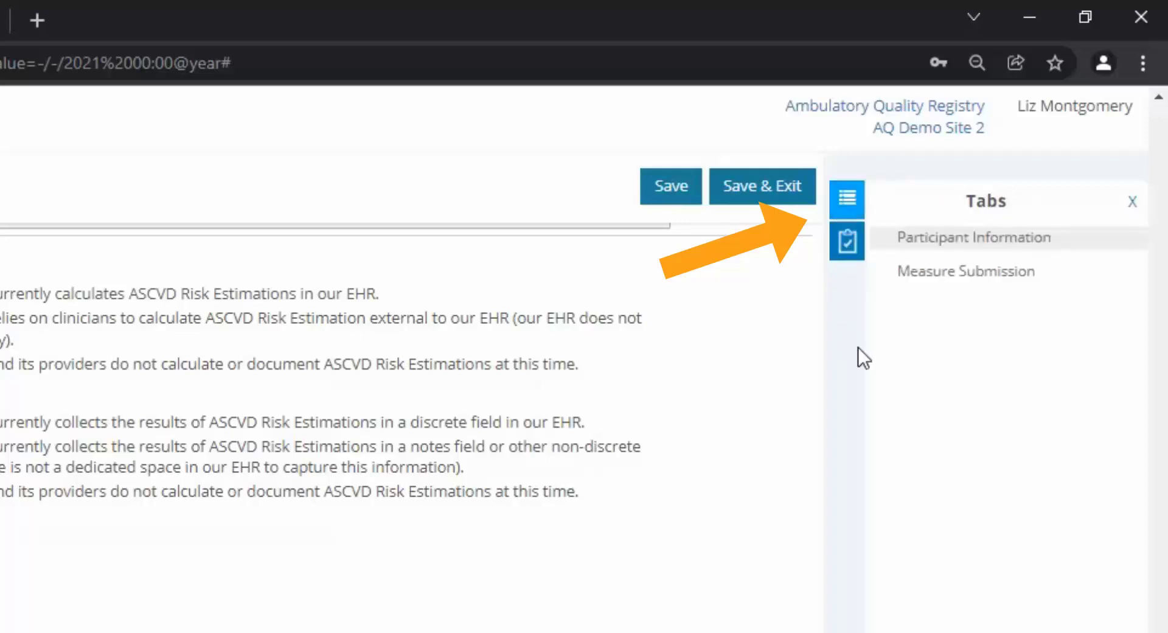
left_click(927, 279)
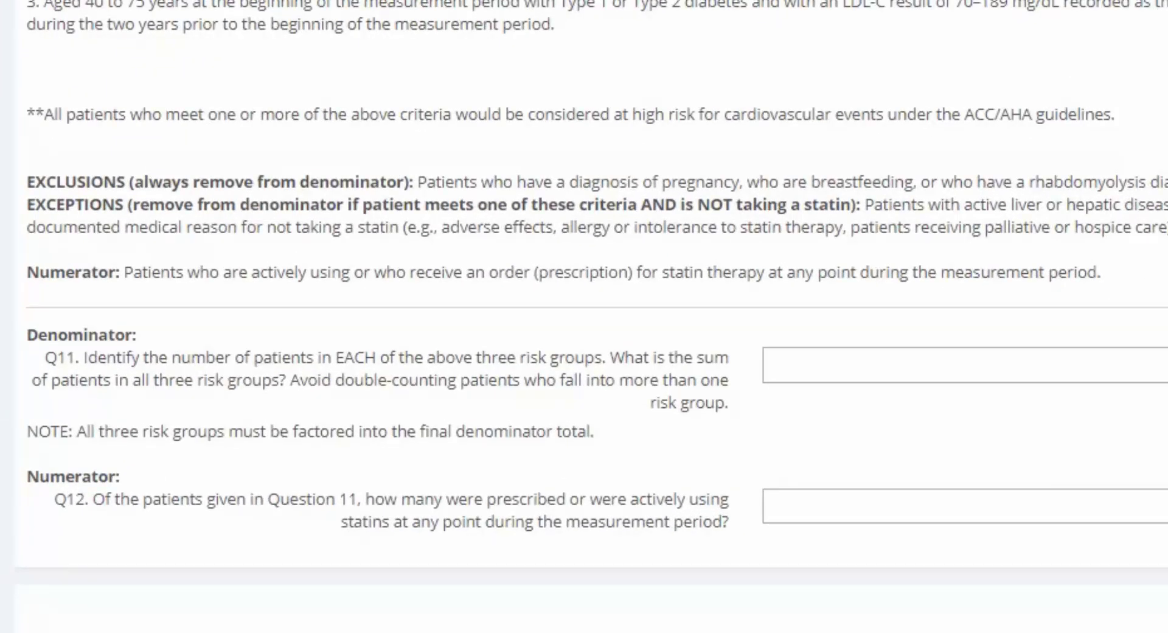
Enter 1901 patients as the Q11 denominator total
left_click(874, 365)
type("1901")
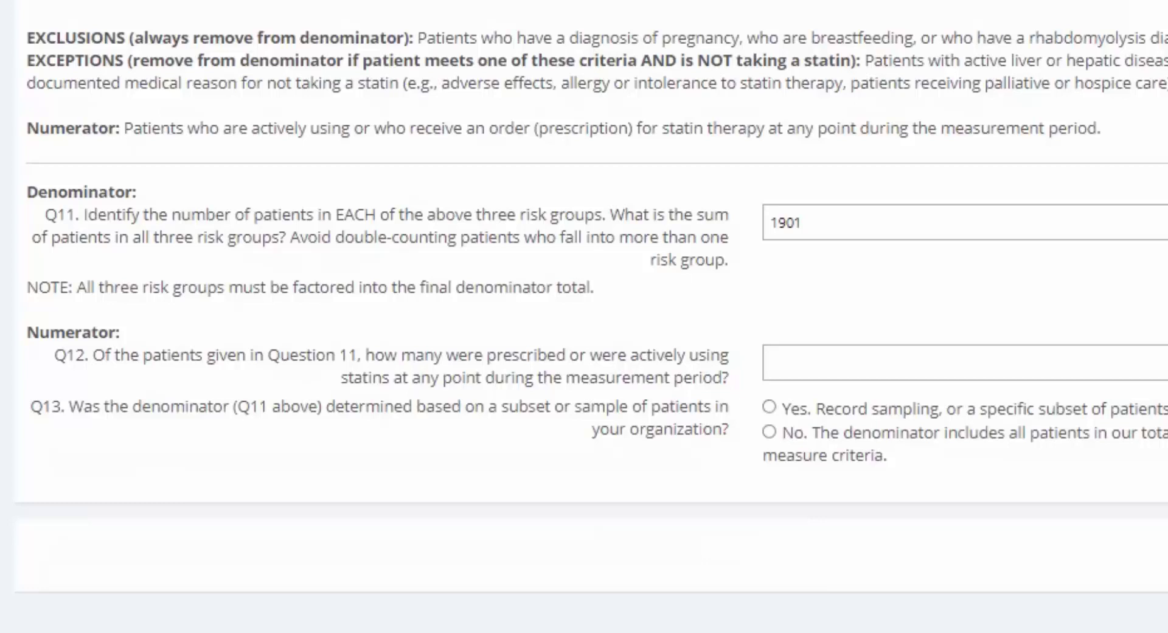
left_click(769, 406)
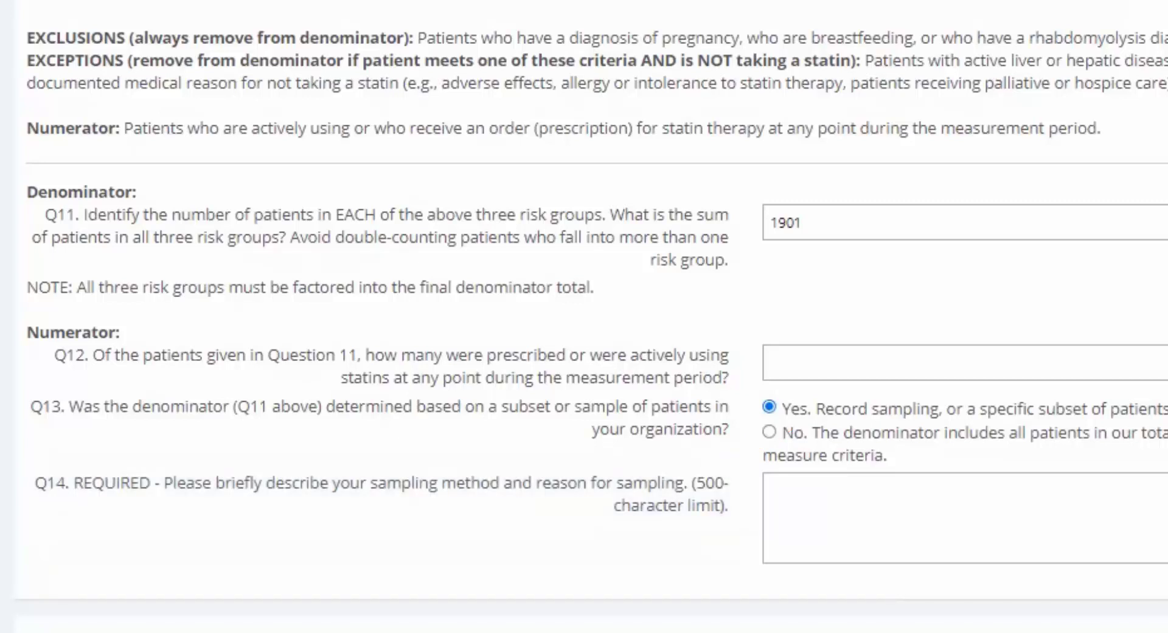
left_click(904, 433)
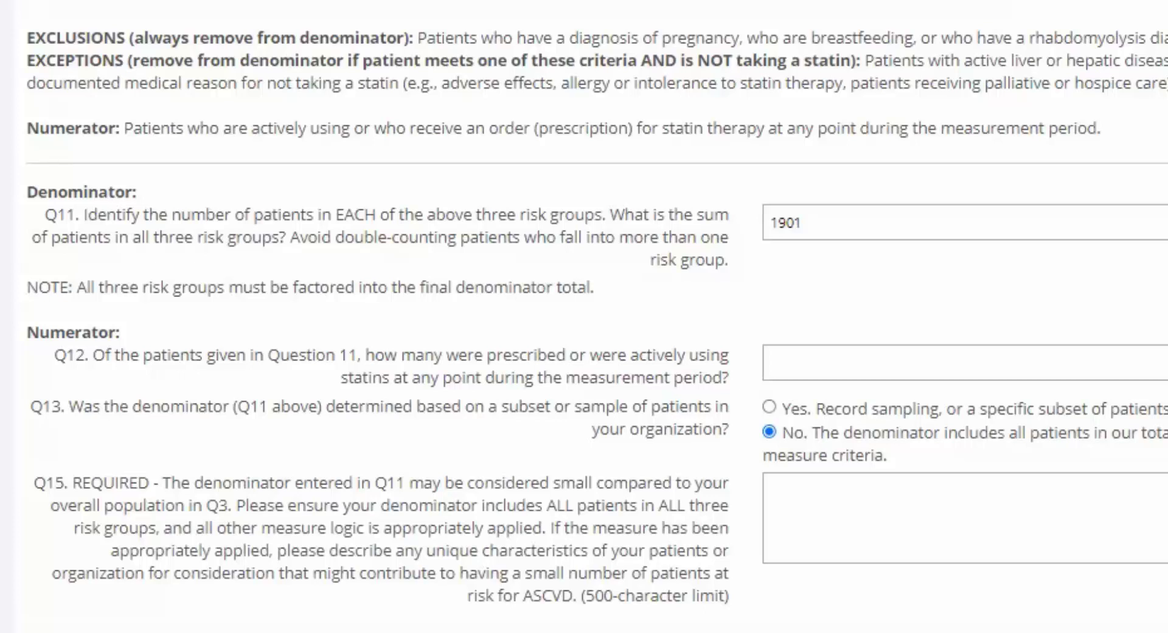
left_click(876, 457)
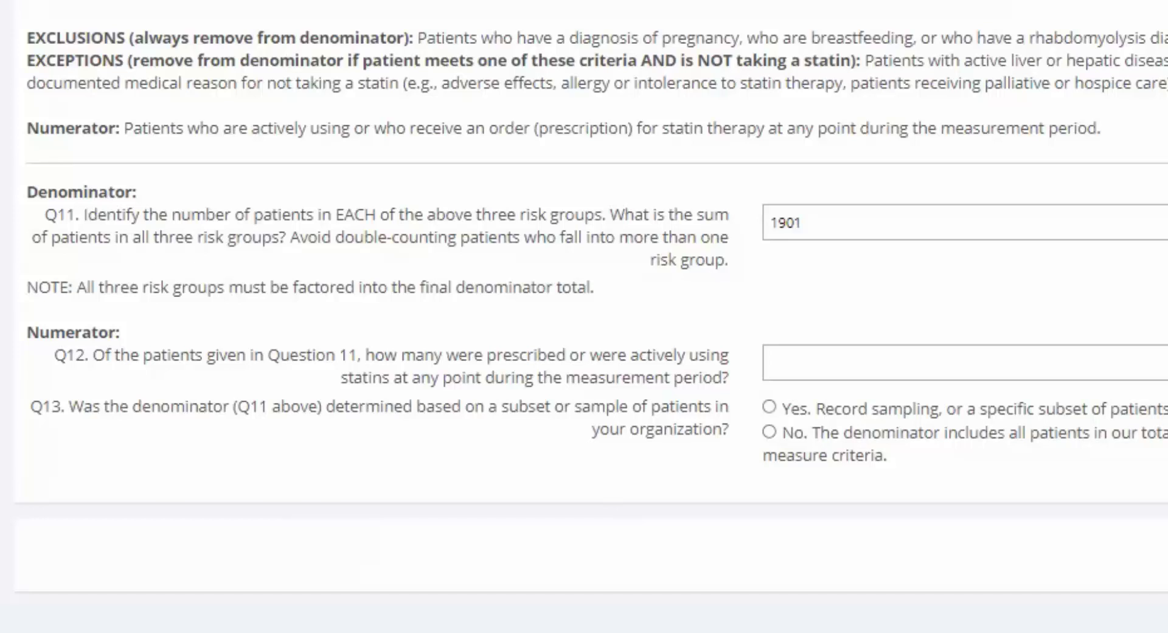
Replace the Q11 denominator with 7889 and enter 5350 as the Q12 numerator
double_click(879, 222)
type("7889")
left_click(770, 362)
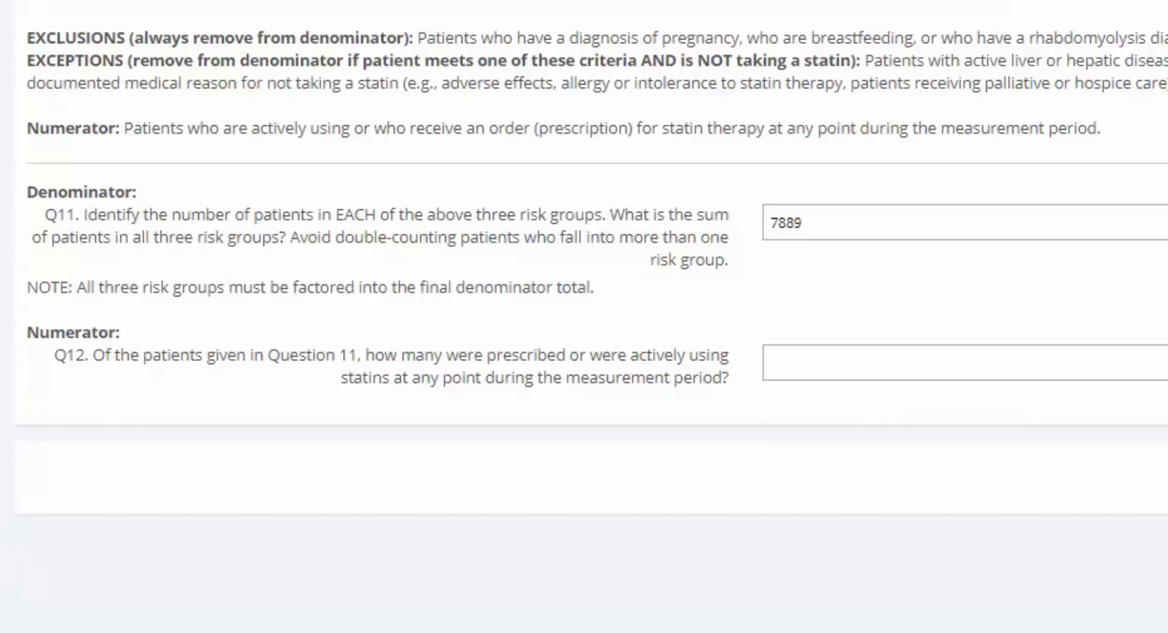
type("5350")
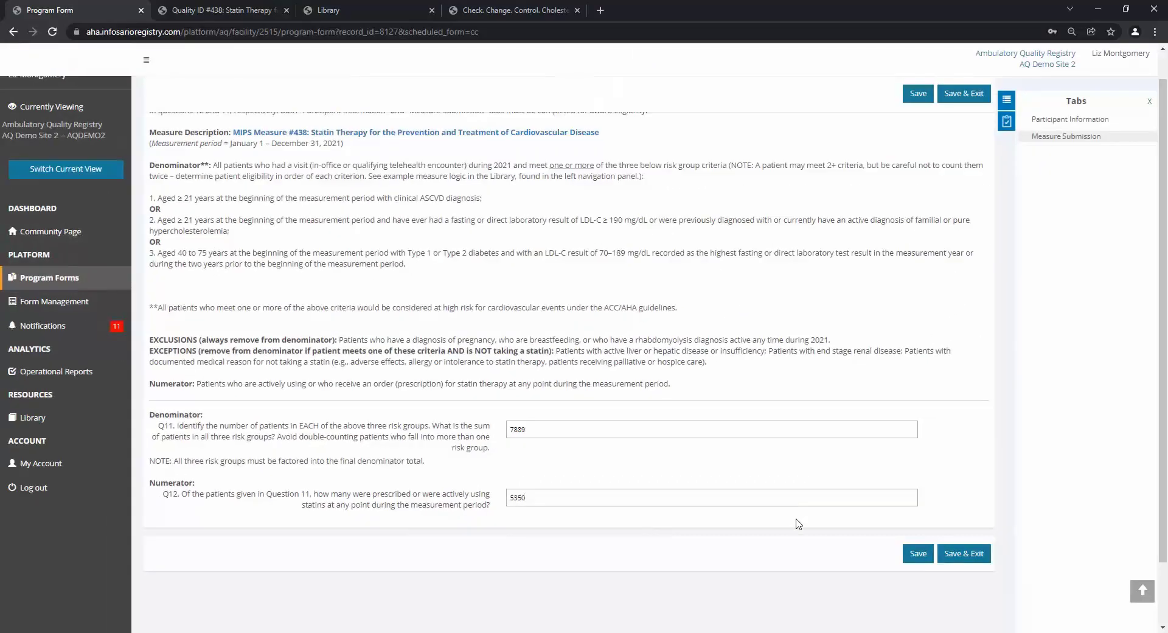
Return to the Participant Information section and scroll through its questions
scroll(797, 524, "up", 1)
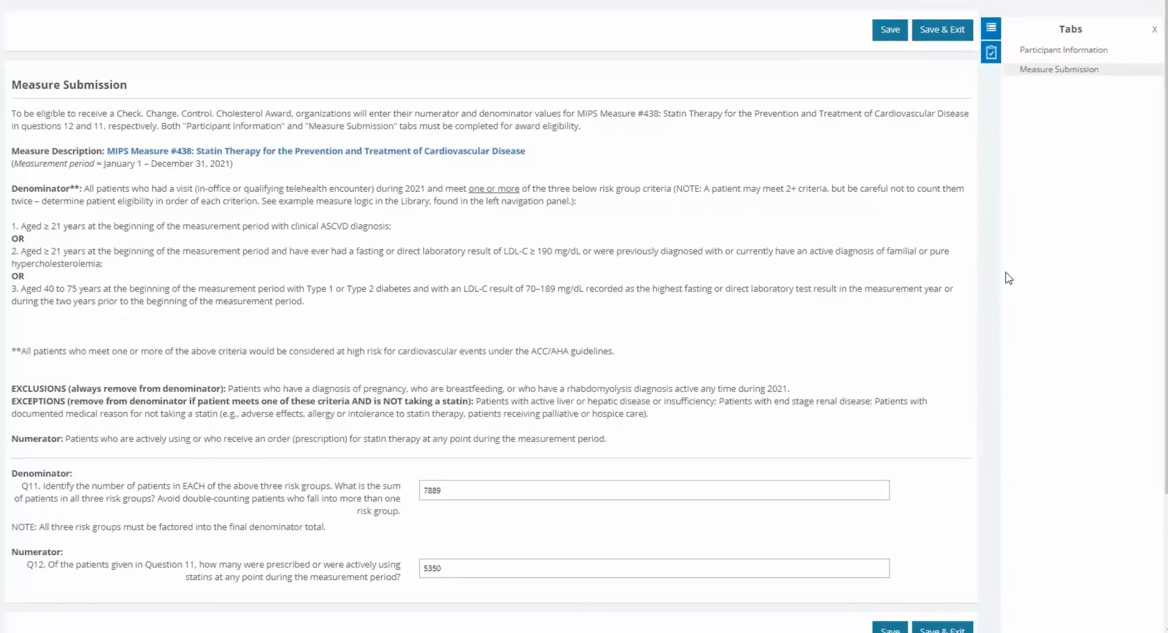
left_click(1053, 51)
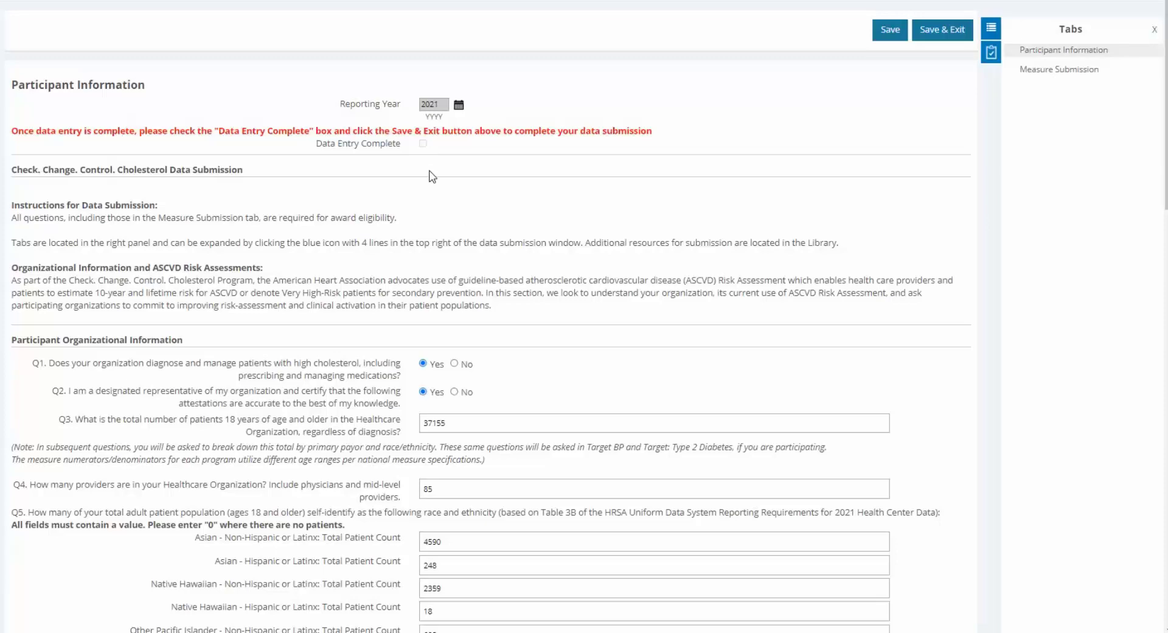
left_click_drag(1162, 210, 1159, 378)
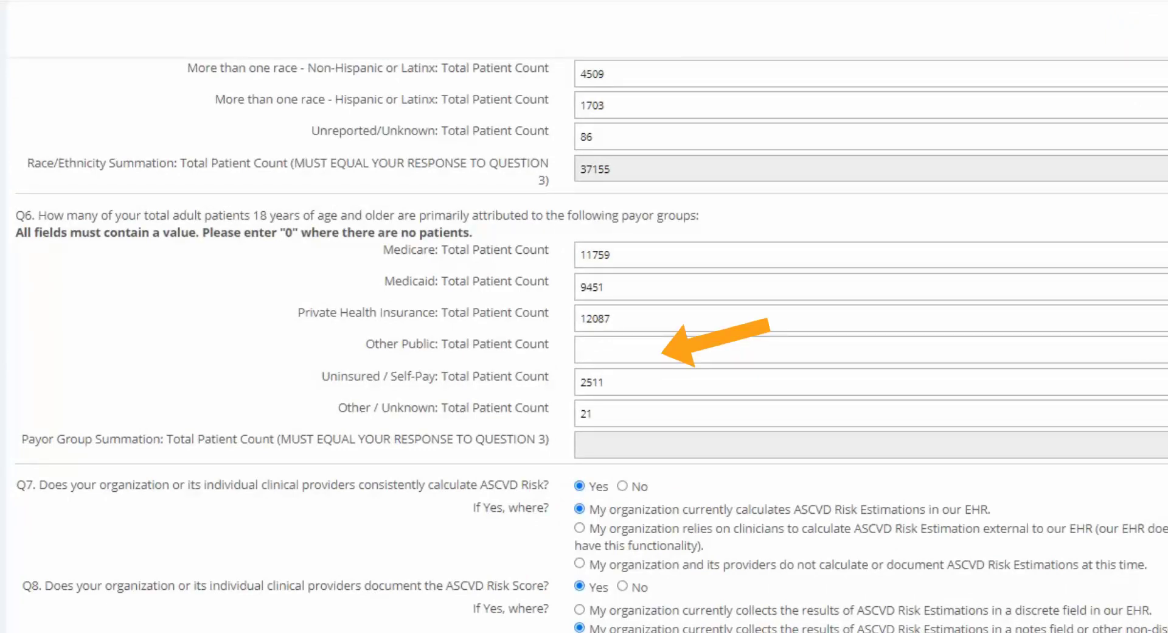
Enter 1326 as the Other Public total patient count in Q6, bringing the summation to 37155
left_click(616, 355)
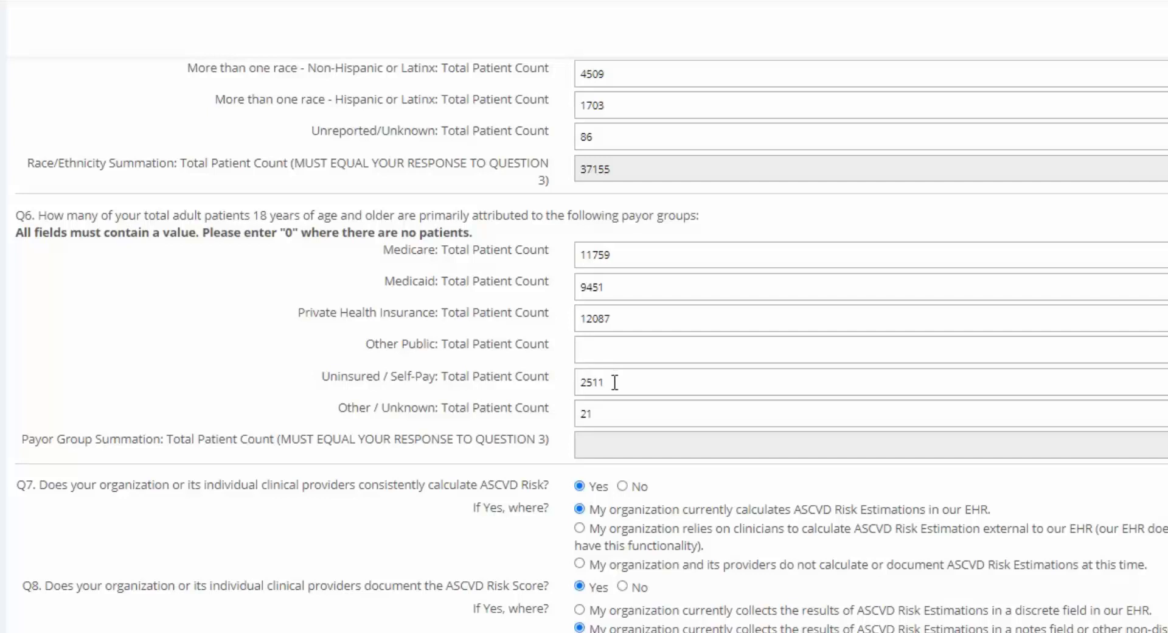
type("1326")
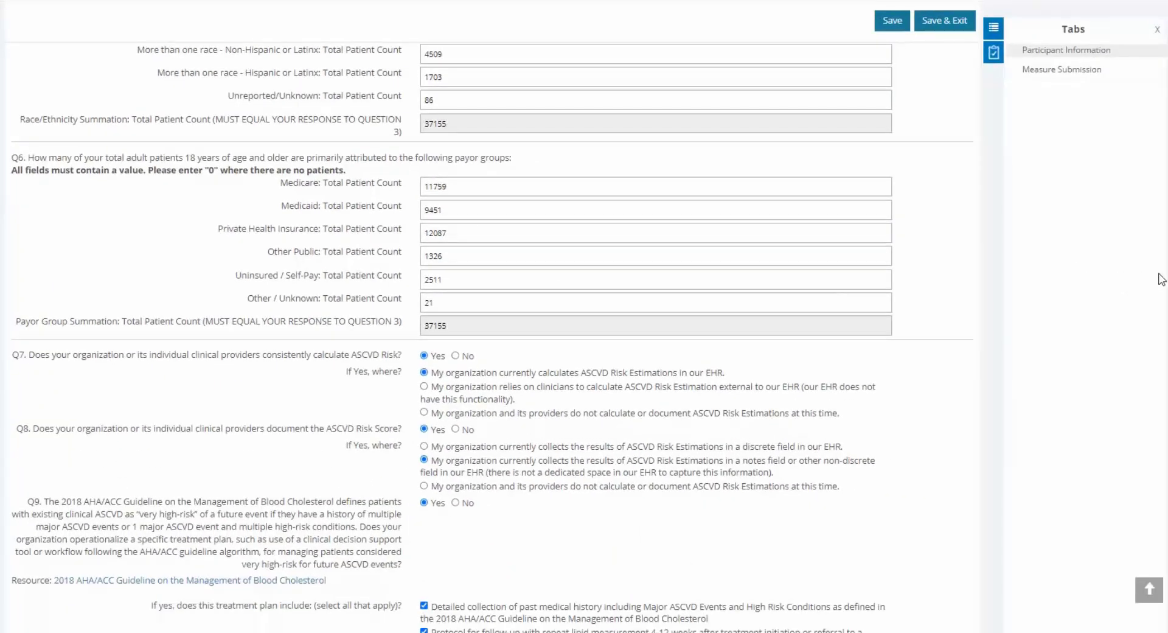
Tick Data Entry Complete on the Cholesterol 2021 form, then use Save & Exit
scroll(1164, 222, "up", 3)
scroll(1164, 223, "up", 11)
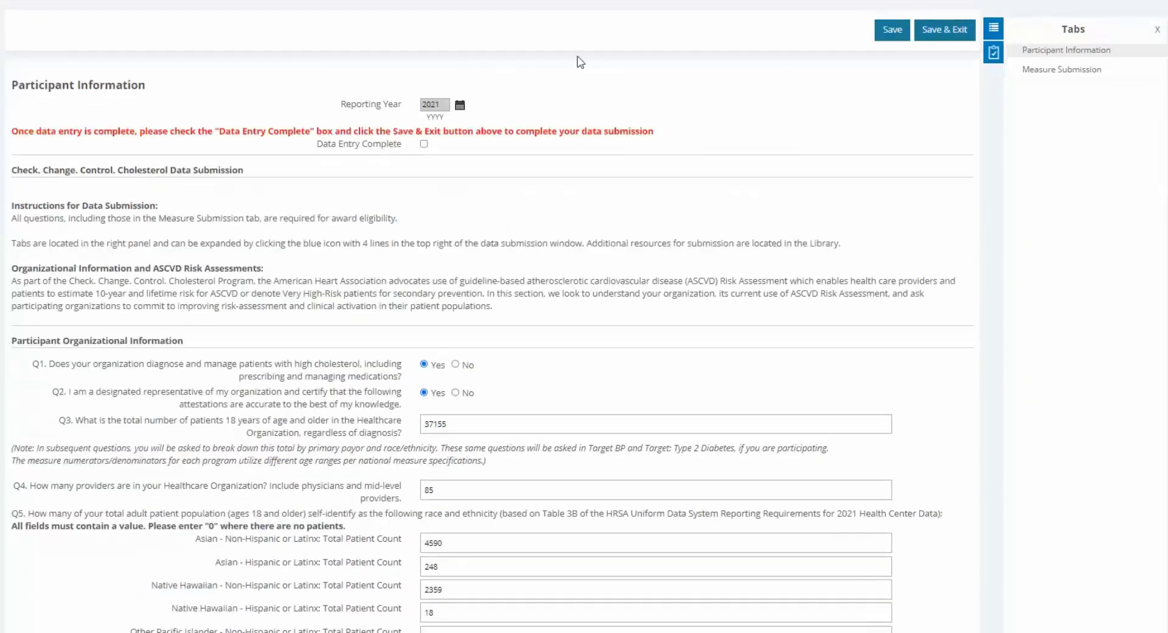
left_click(424, 144)
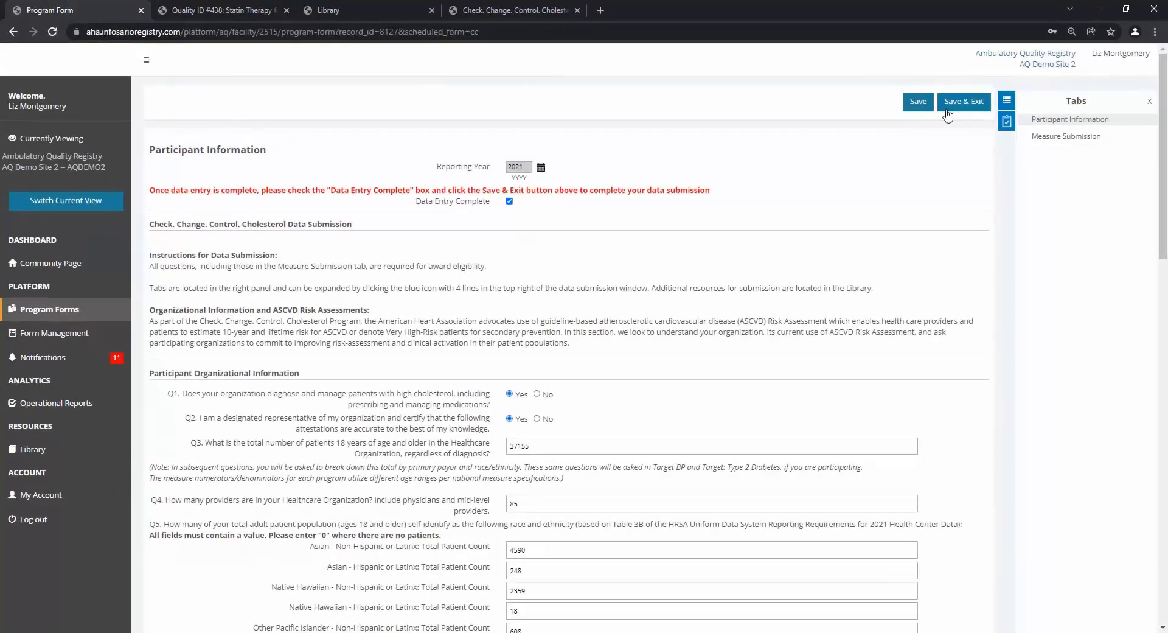
left_click(956, 110)
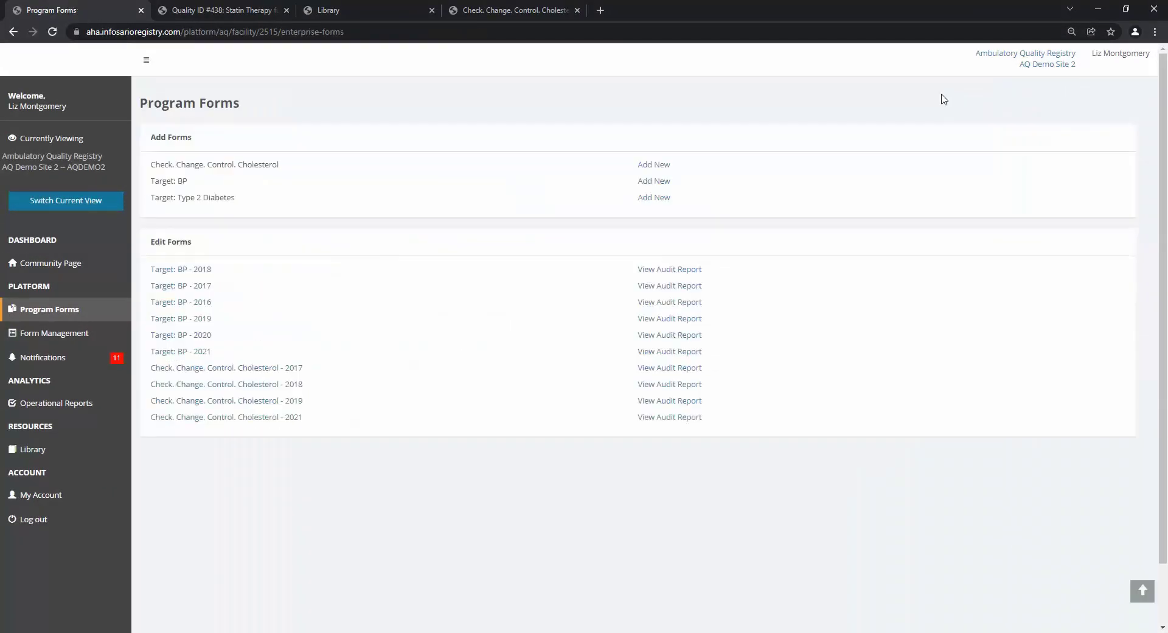